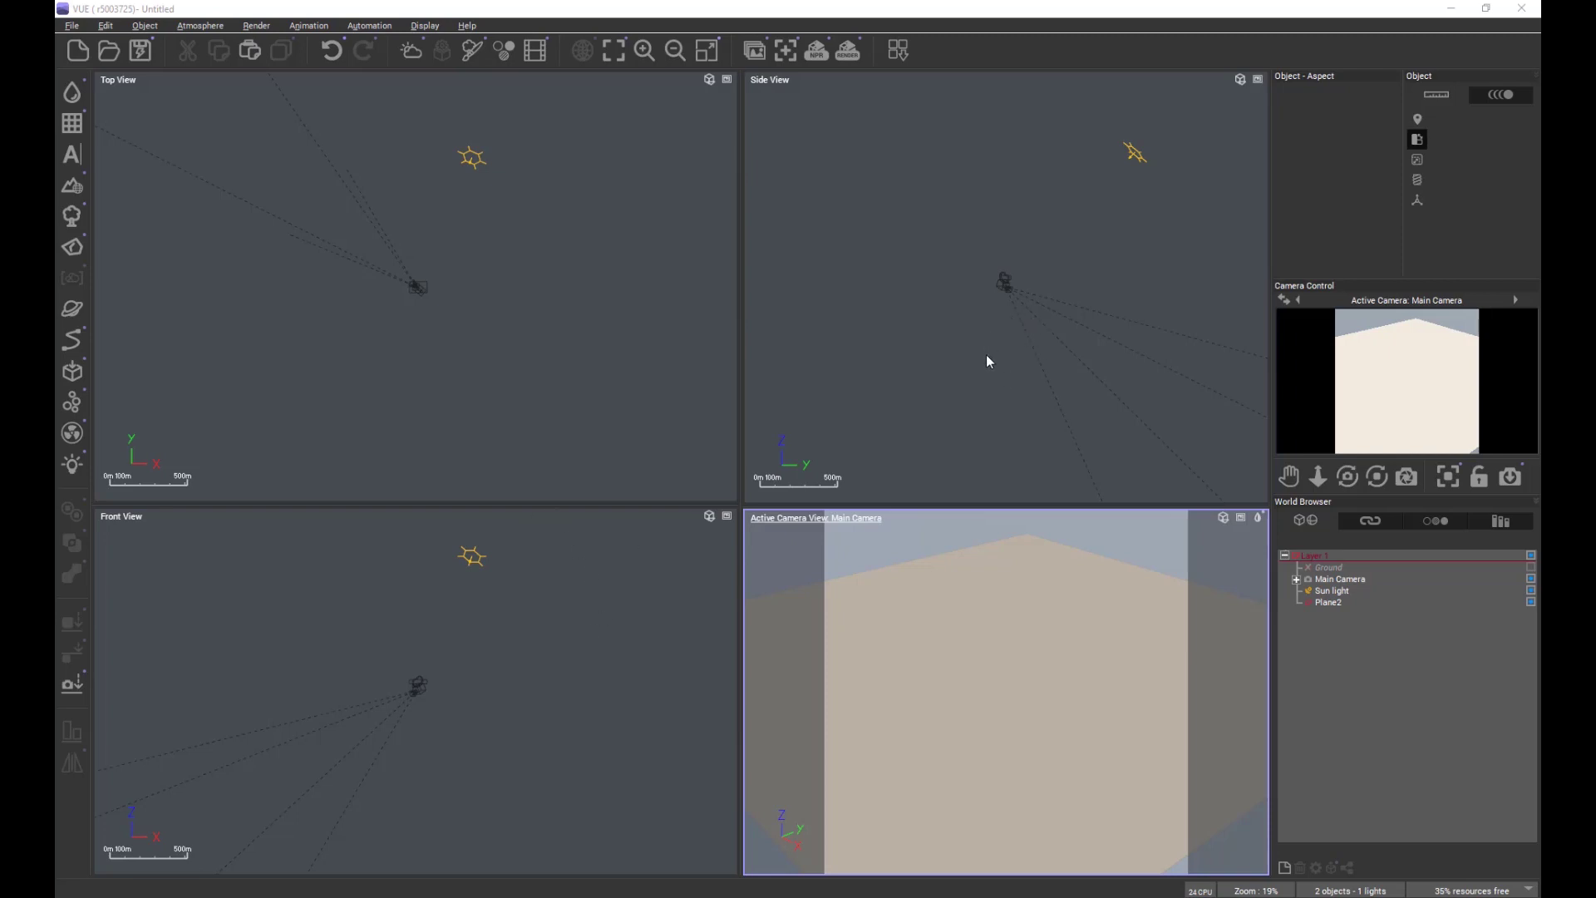
Select Plane2 and frame it in all views with F
{"action": "left_click", "coordinate": [1330, 603]}
{"action": "right_click_drag", "start_coordinate": [1010, 338], "coordinate": [1003, 404]}
{"action": "scroll", "coordinate": [1002, 404], "scroll_direction": "up", "scroll_amount": 15}
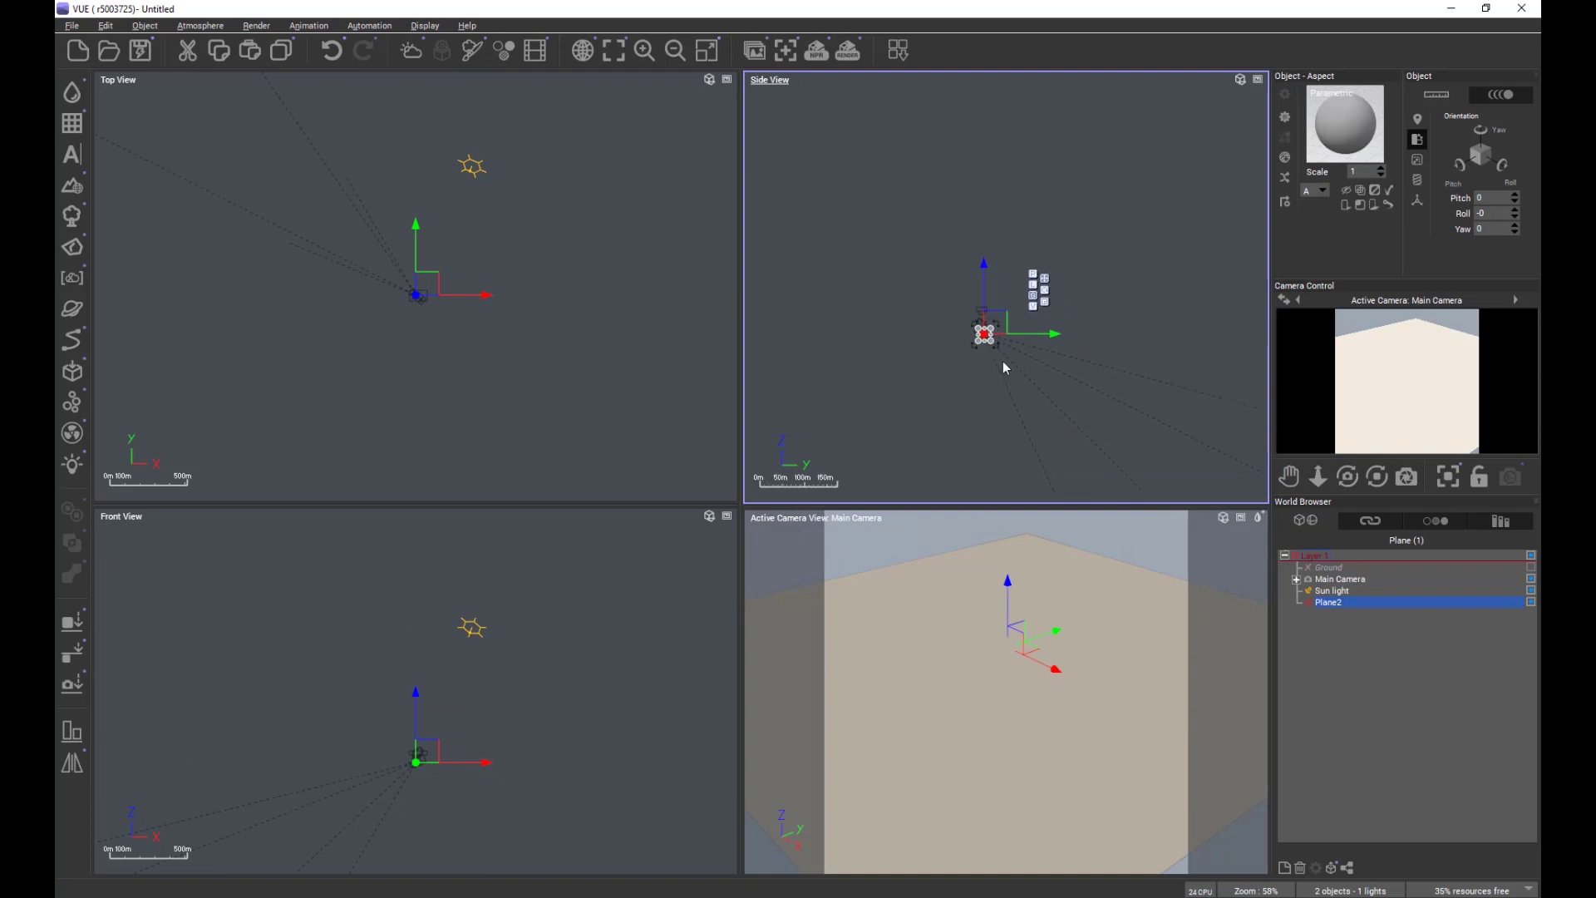
{"action": "key", "text": "f"}
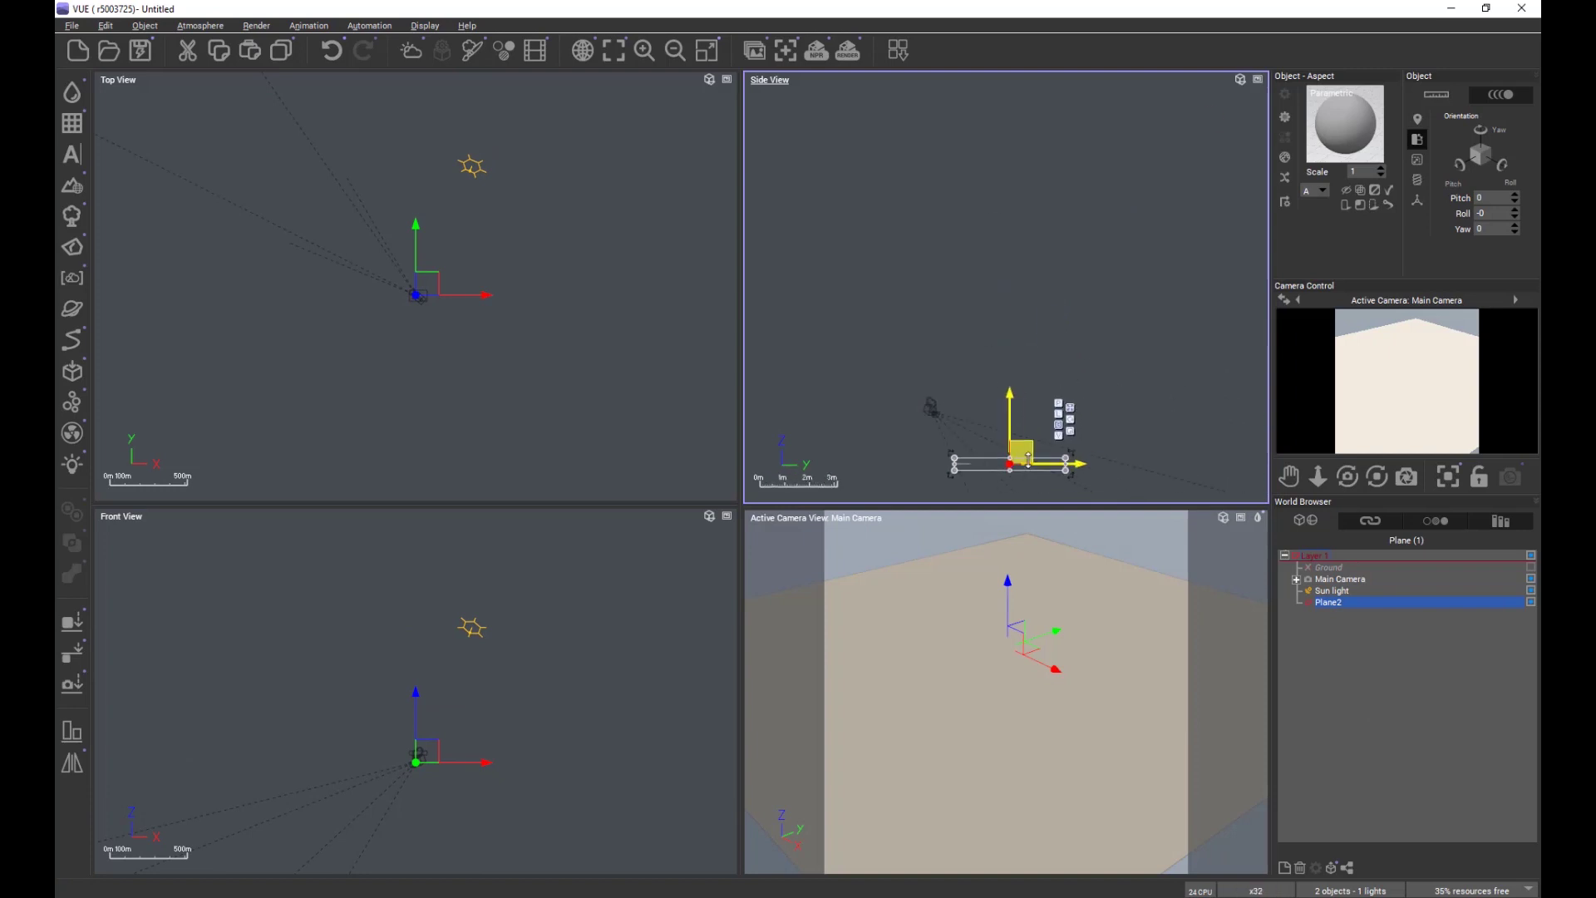
Open Plane2's material in the Advanced Material Editor and convert it to a PBR material
{"action": "right_click", "coordinate": [1343, 131]}
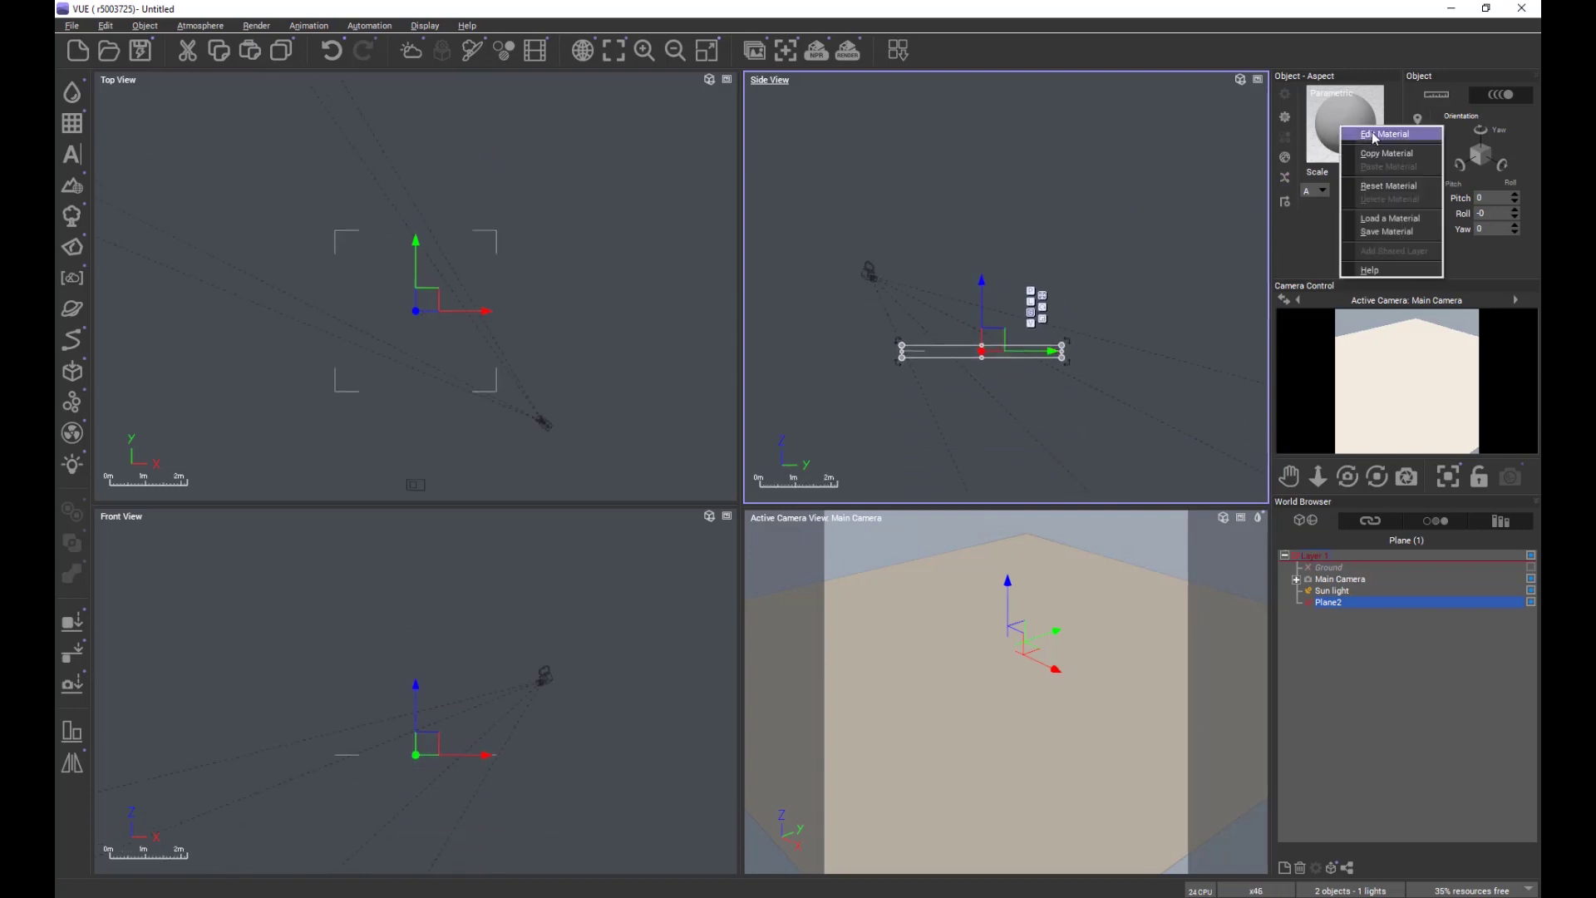
{"action": "left_click", "coordinate": [1356, 134]}
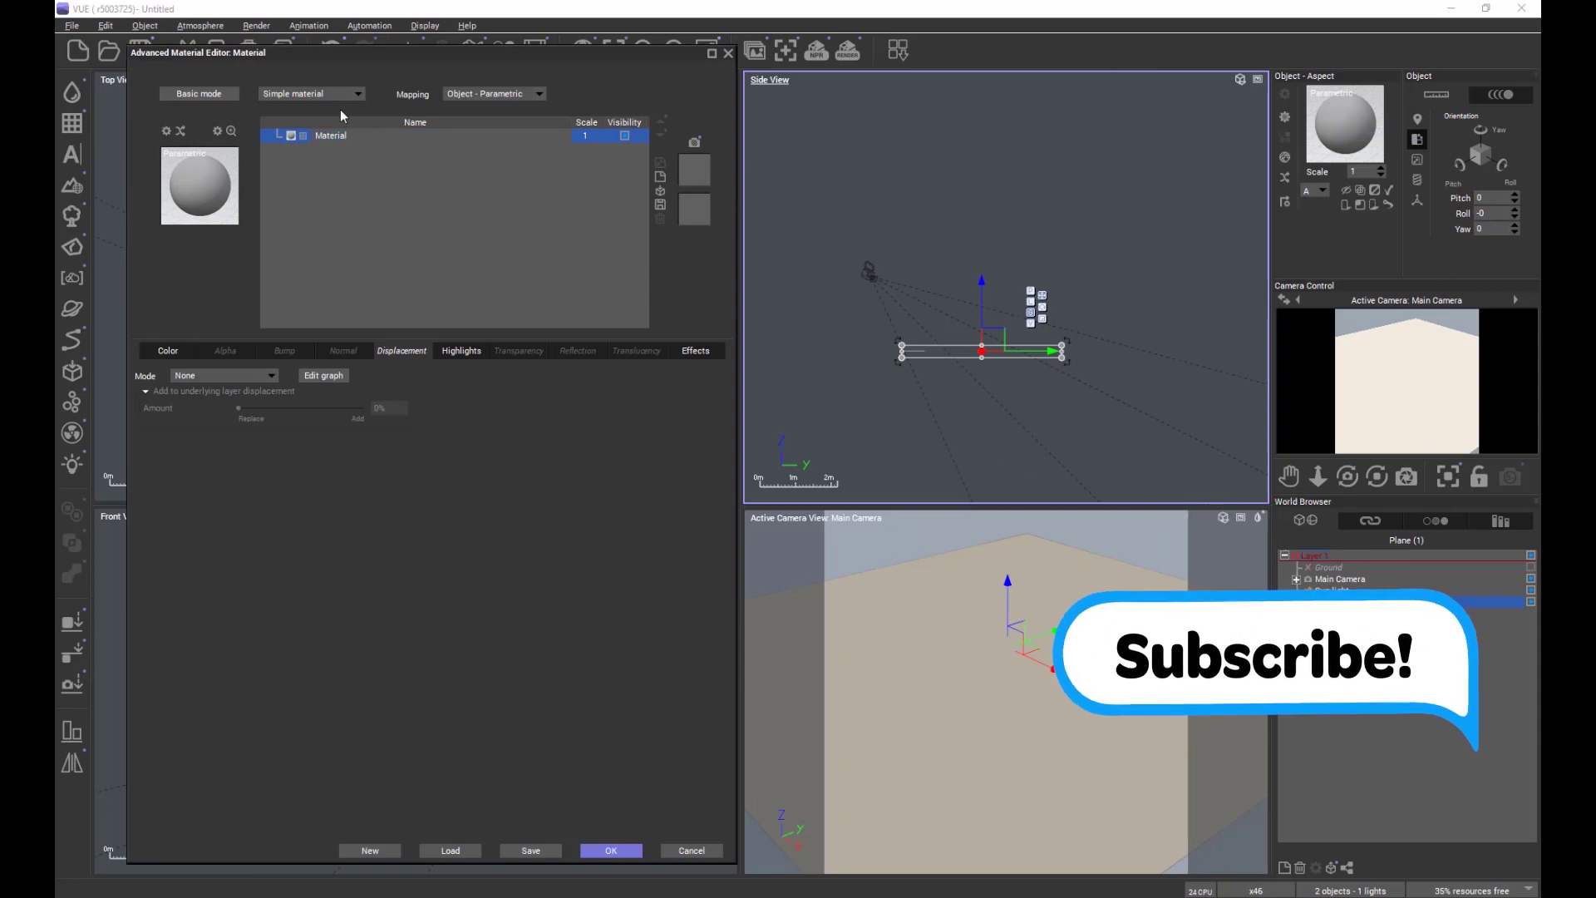
{"action": "left_click", "coordinate": [296, 95]}
{"action": "left_click", "coordinate": [285, 119]}
{"action": "left_click", "coordinate": [168, 350]}
{"action": "left_click", "coordinate": [232, 377]}
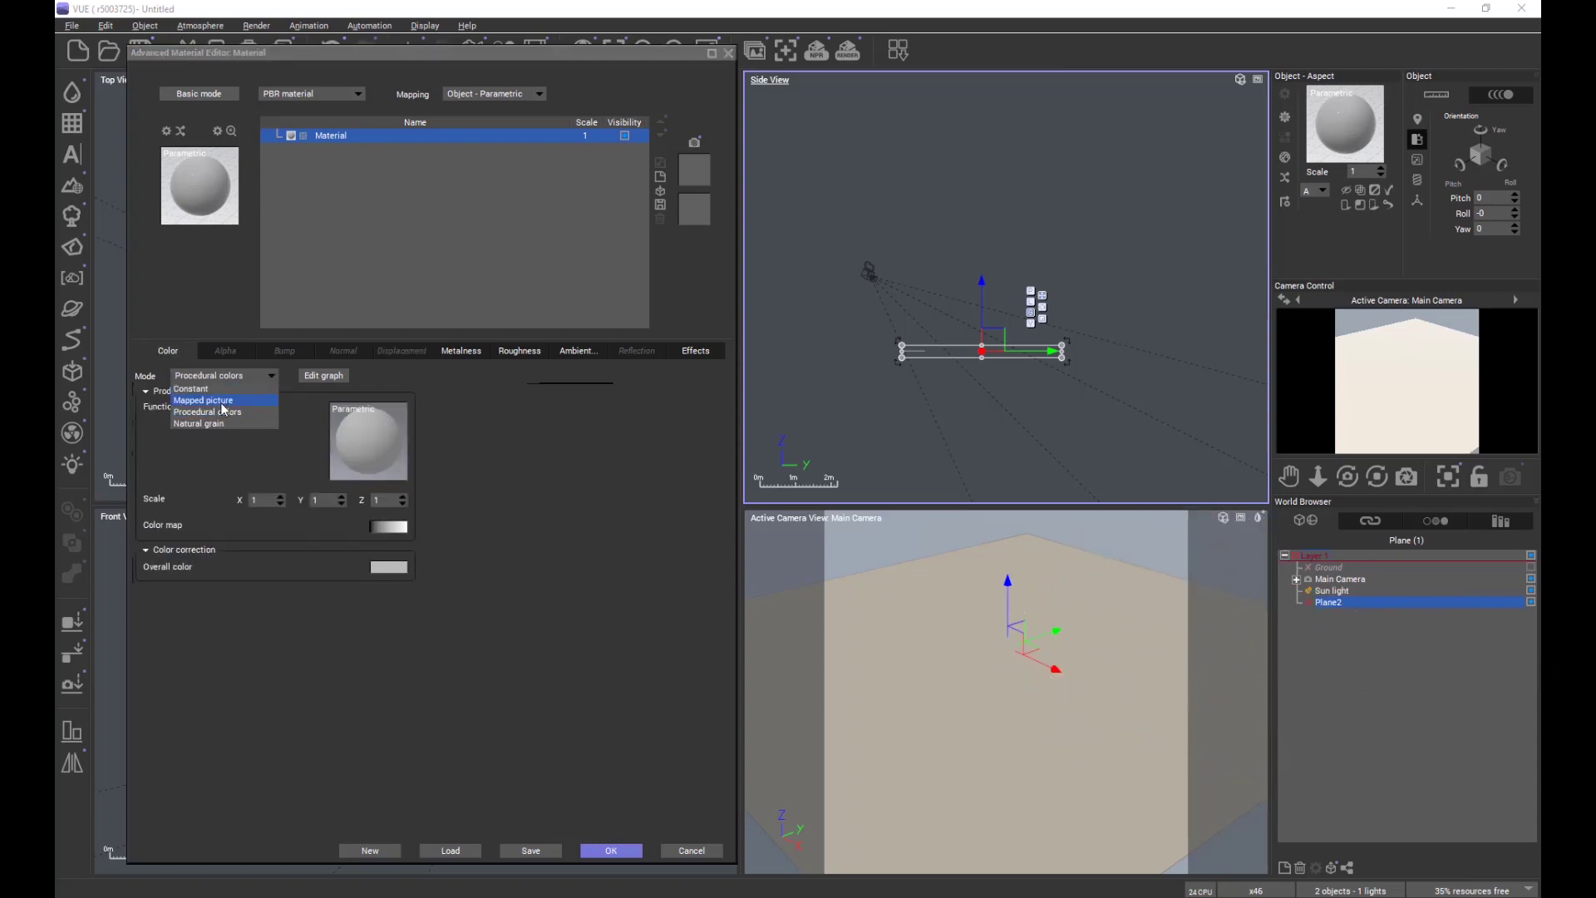
Set the colour mode to Mapped picture using GRAVEL-01_130cm_Color_6k
{"action": "left_click", "coordinate": [222, 402]}
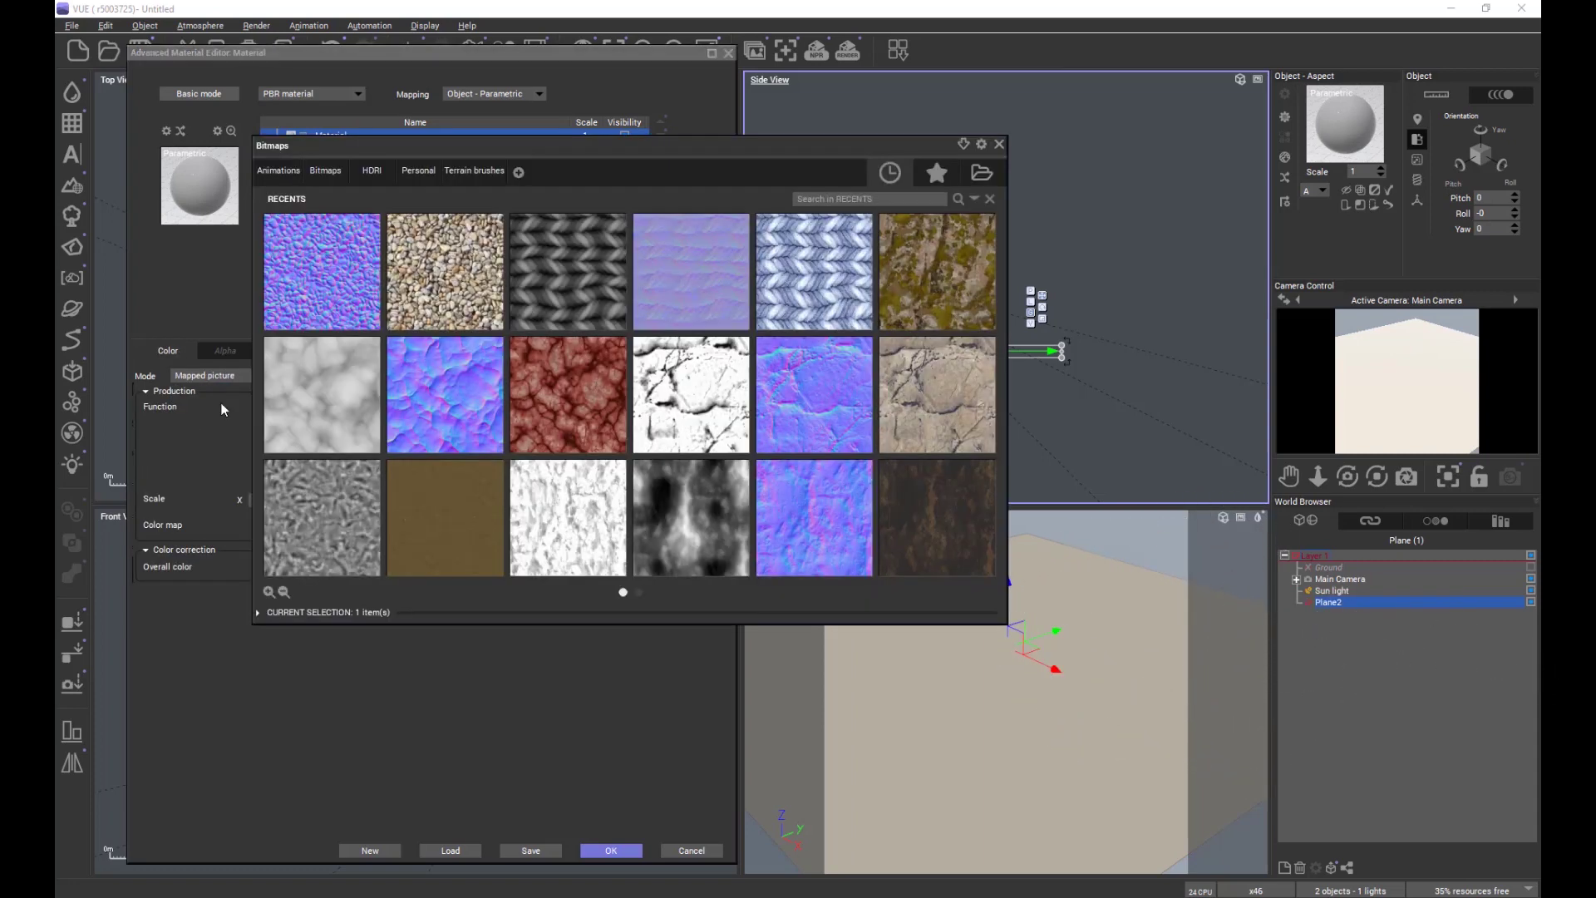
{"action": "left_click", "coordinate": [981, 173]}
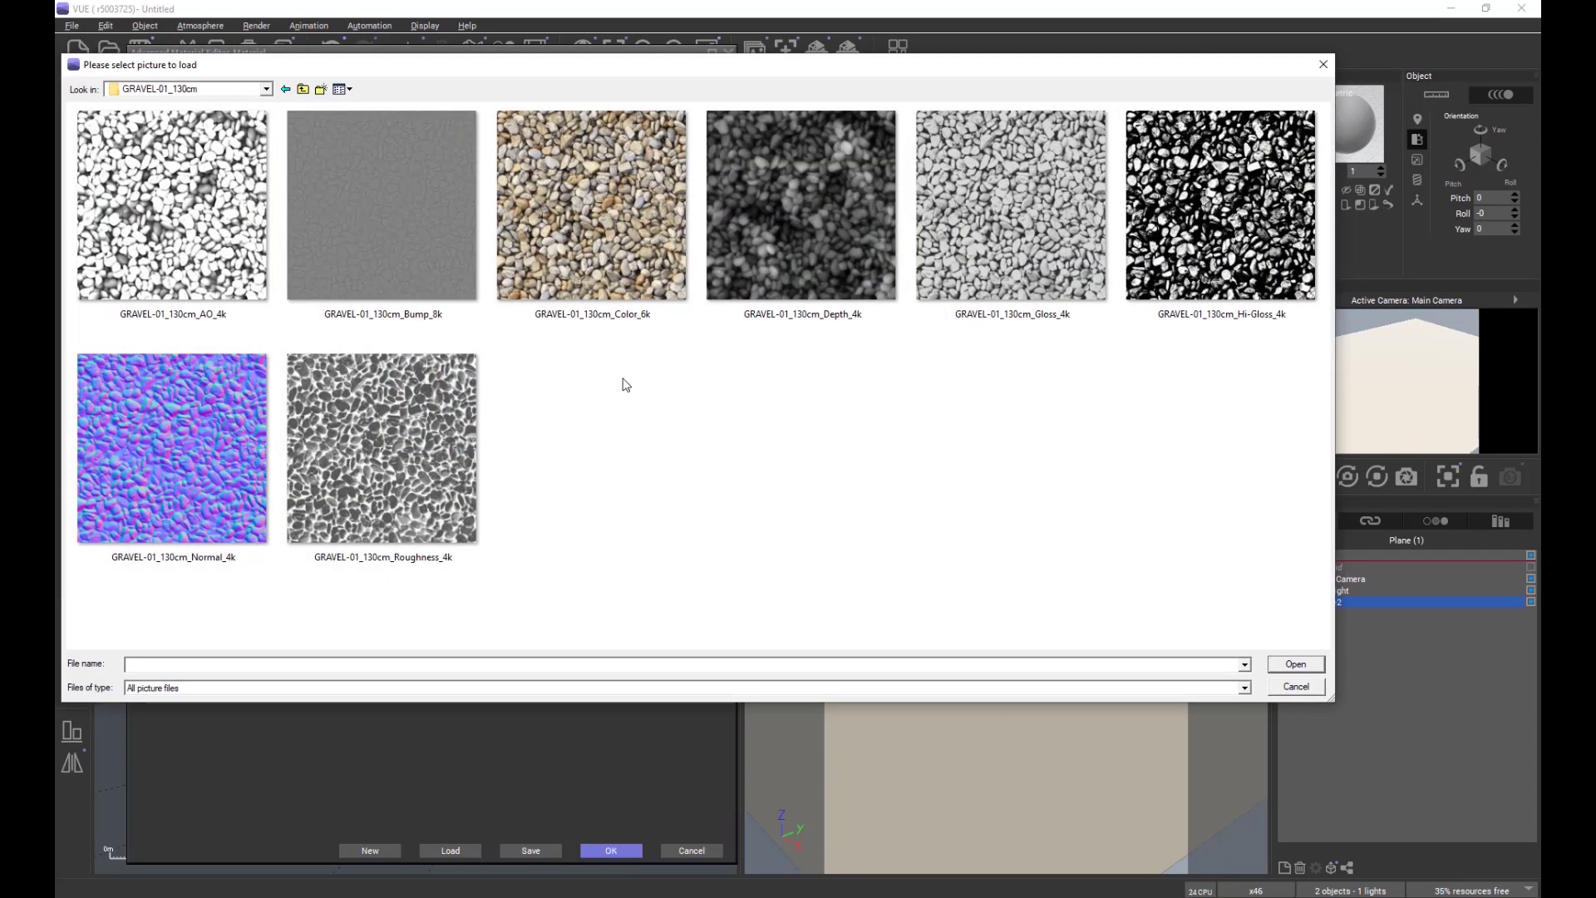
{"action": "double_click", "coordinate": [603, 202]}
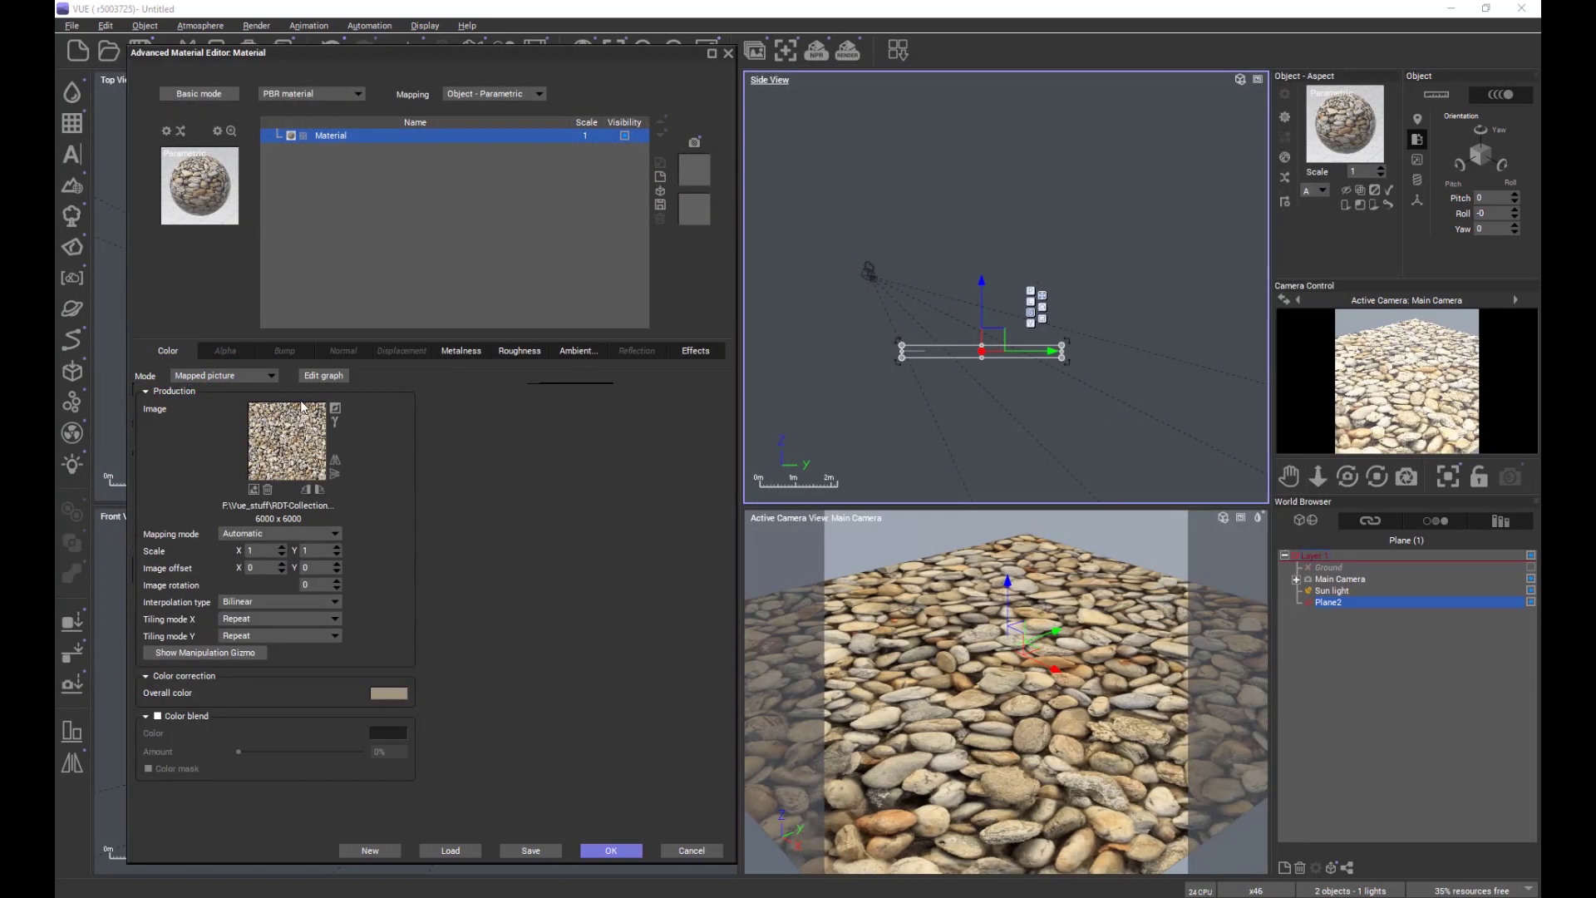
Map GRAVEL-01_130cm_Normal_4k onto the normal channel and move the matching-files prompt aside
{"action": "left_click", "coordinate": [353, 354]}
{"action": "left_click", "coordinate": [271, 376]}
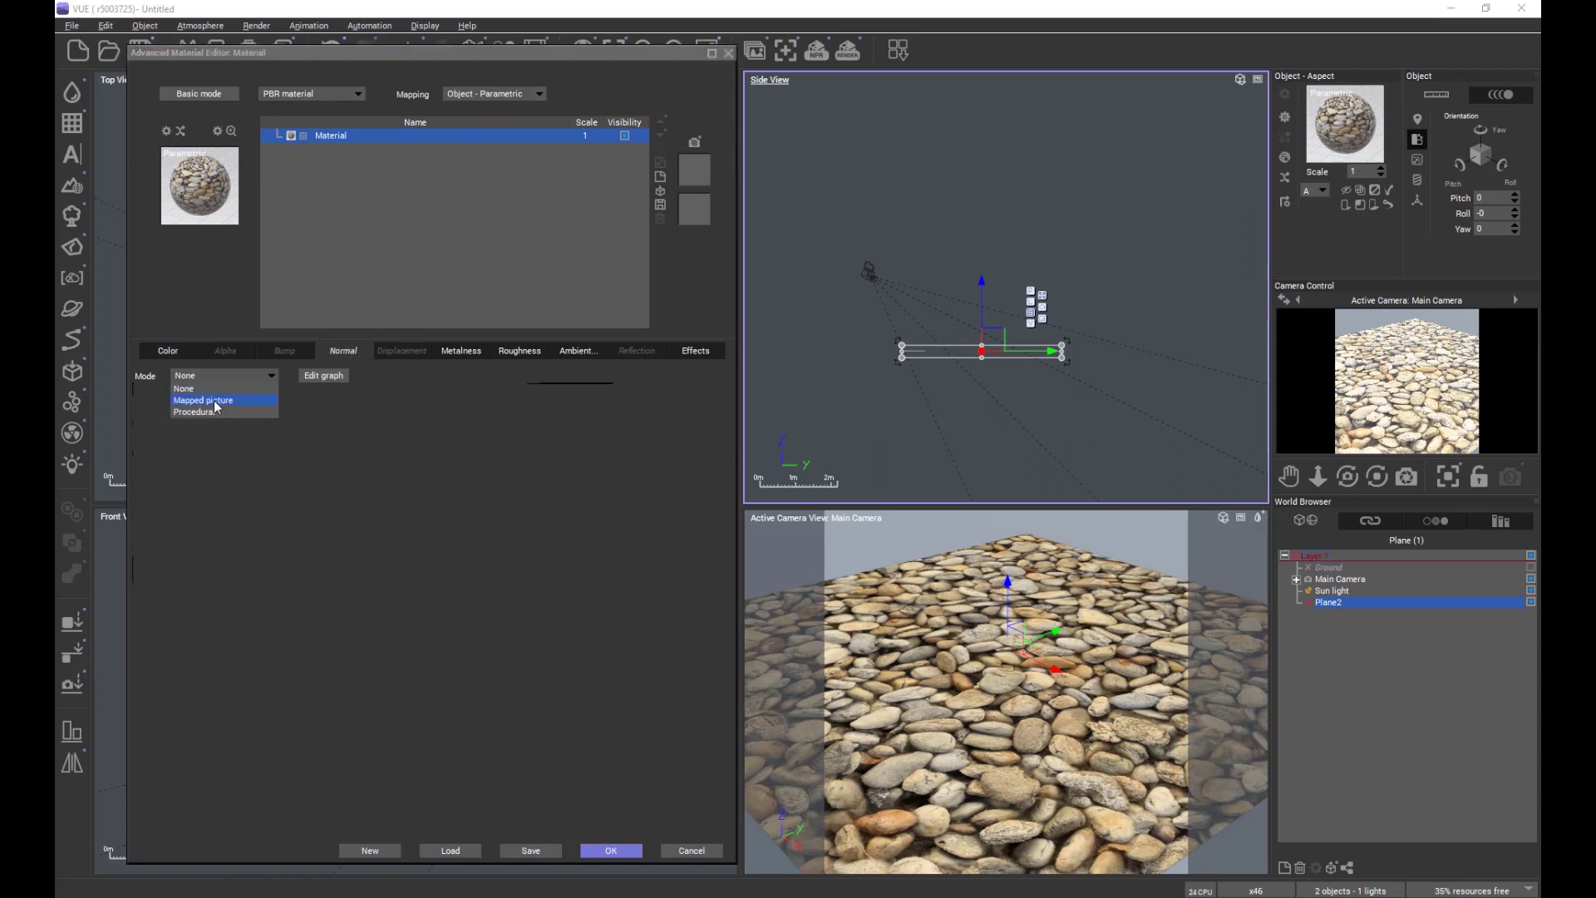
{"action": "left_click", "coordinate": [213, 402]}
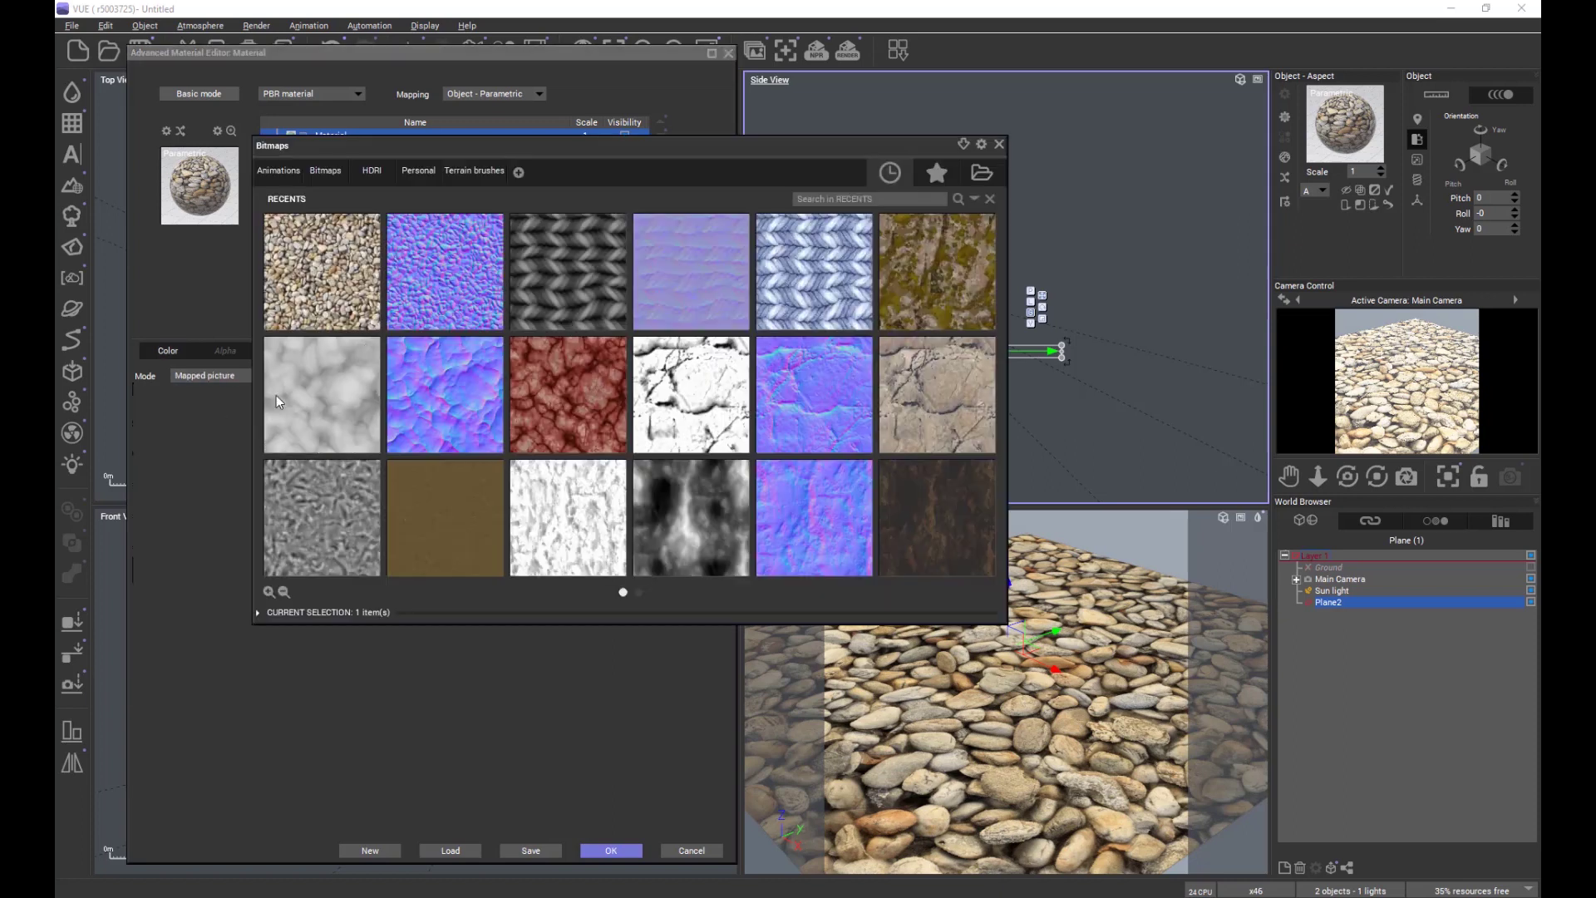
{"action": "left_click", "coordinate": [982, 172]}
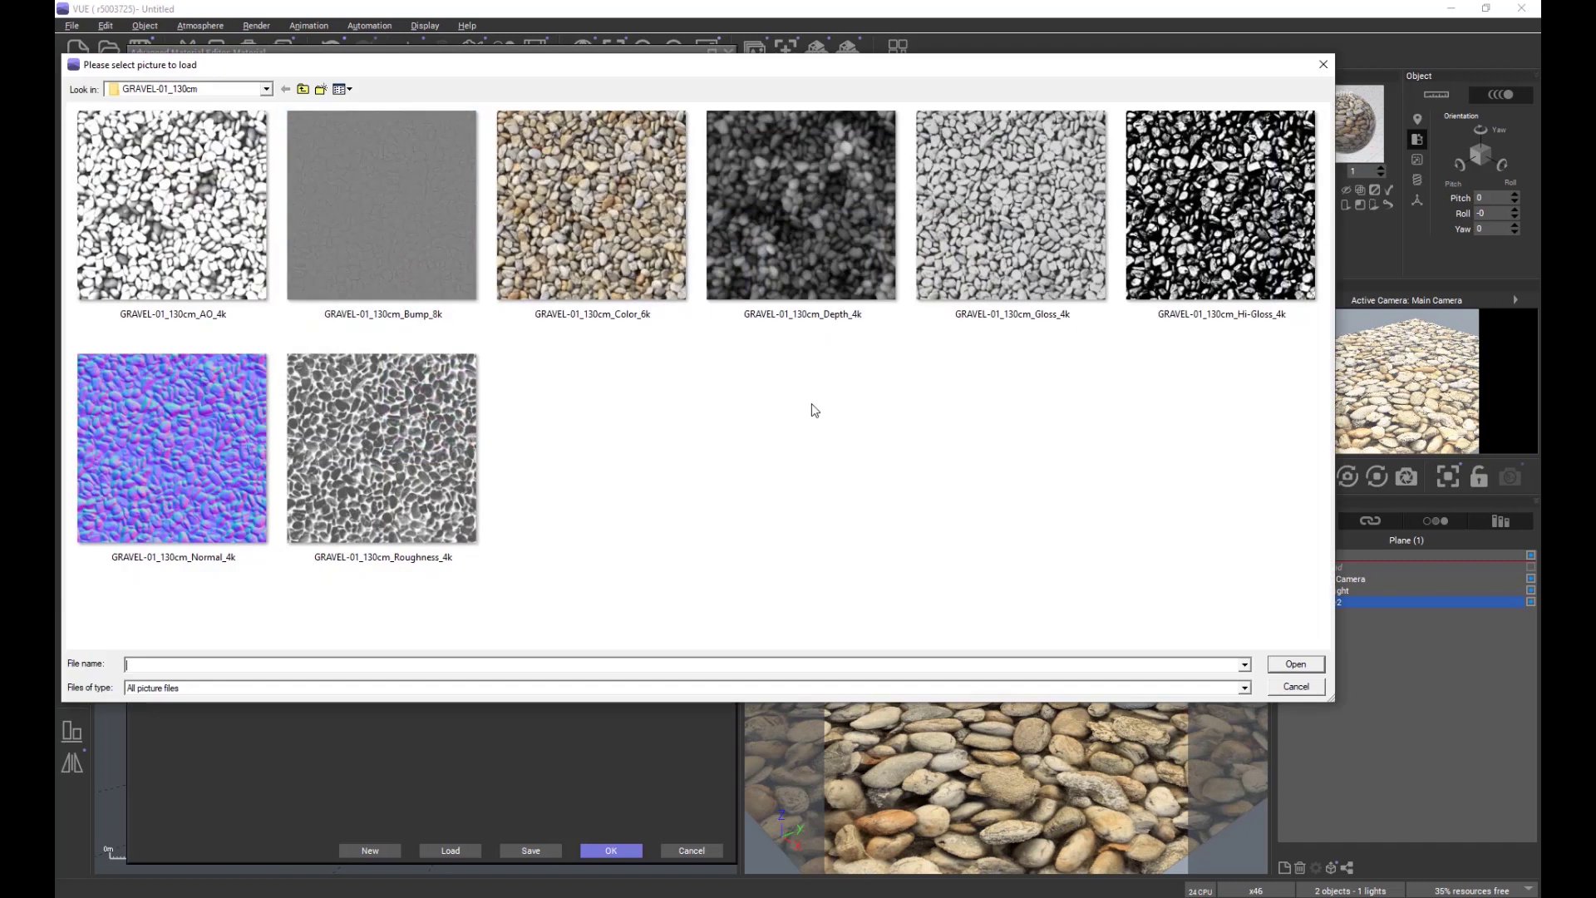
{"action": "double_click", "coordinate": [196, 455]}
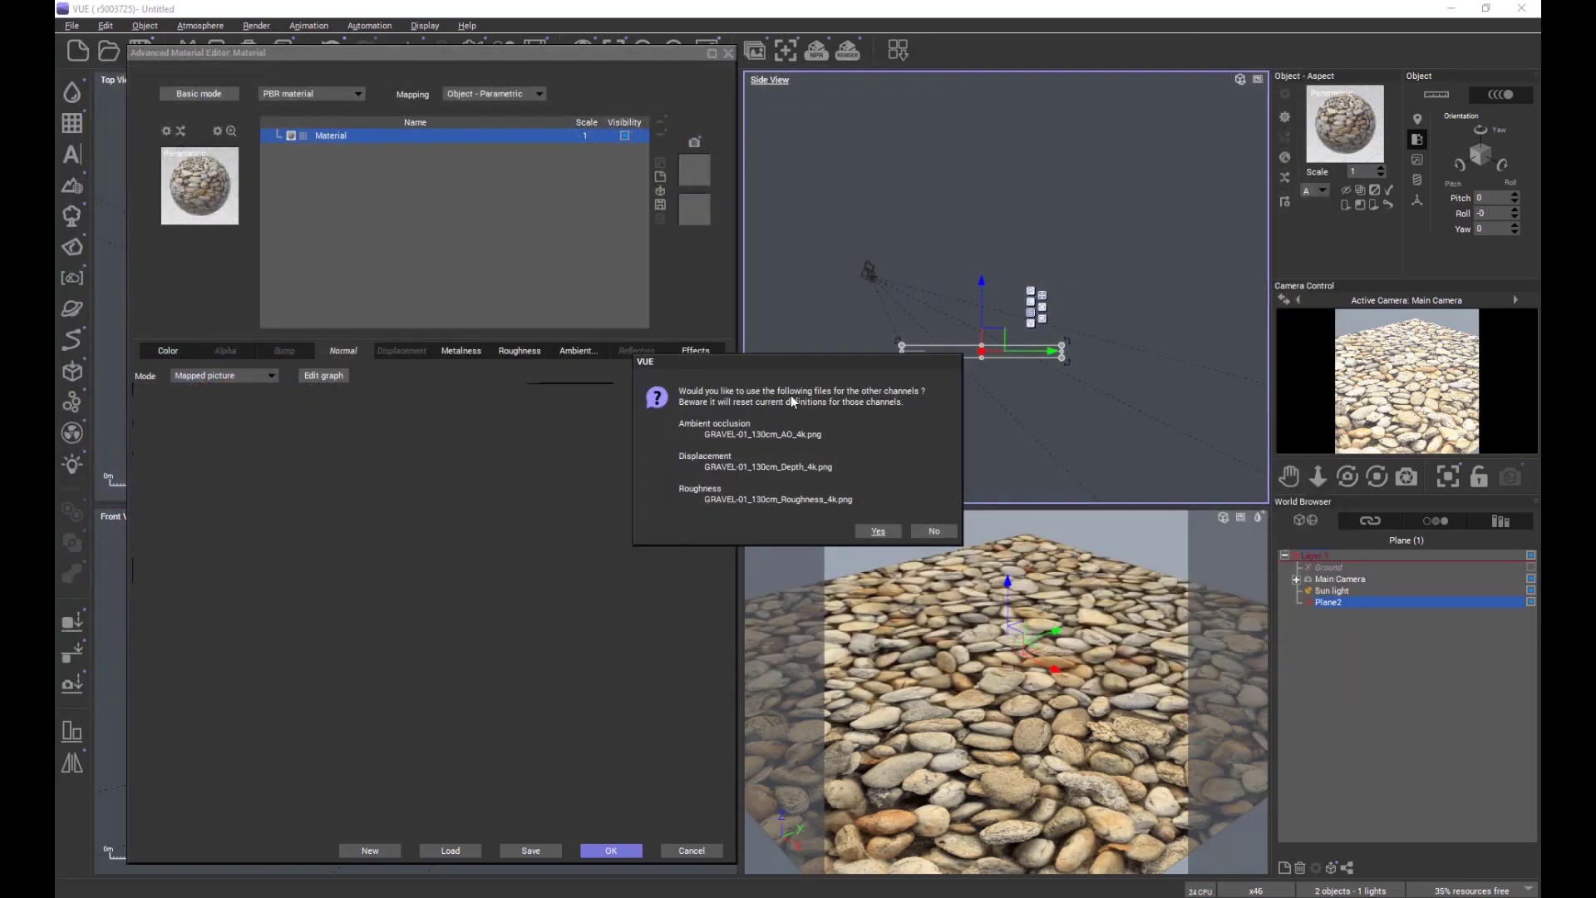
{"action": "left_click_drag", "start_coordinate": [789, 360], "coordinate": [816, 264]}
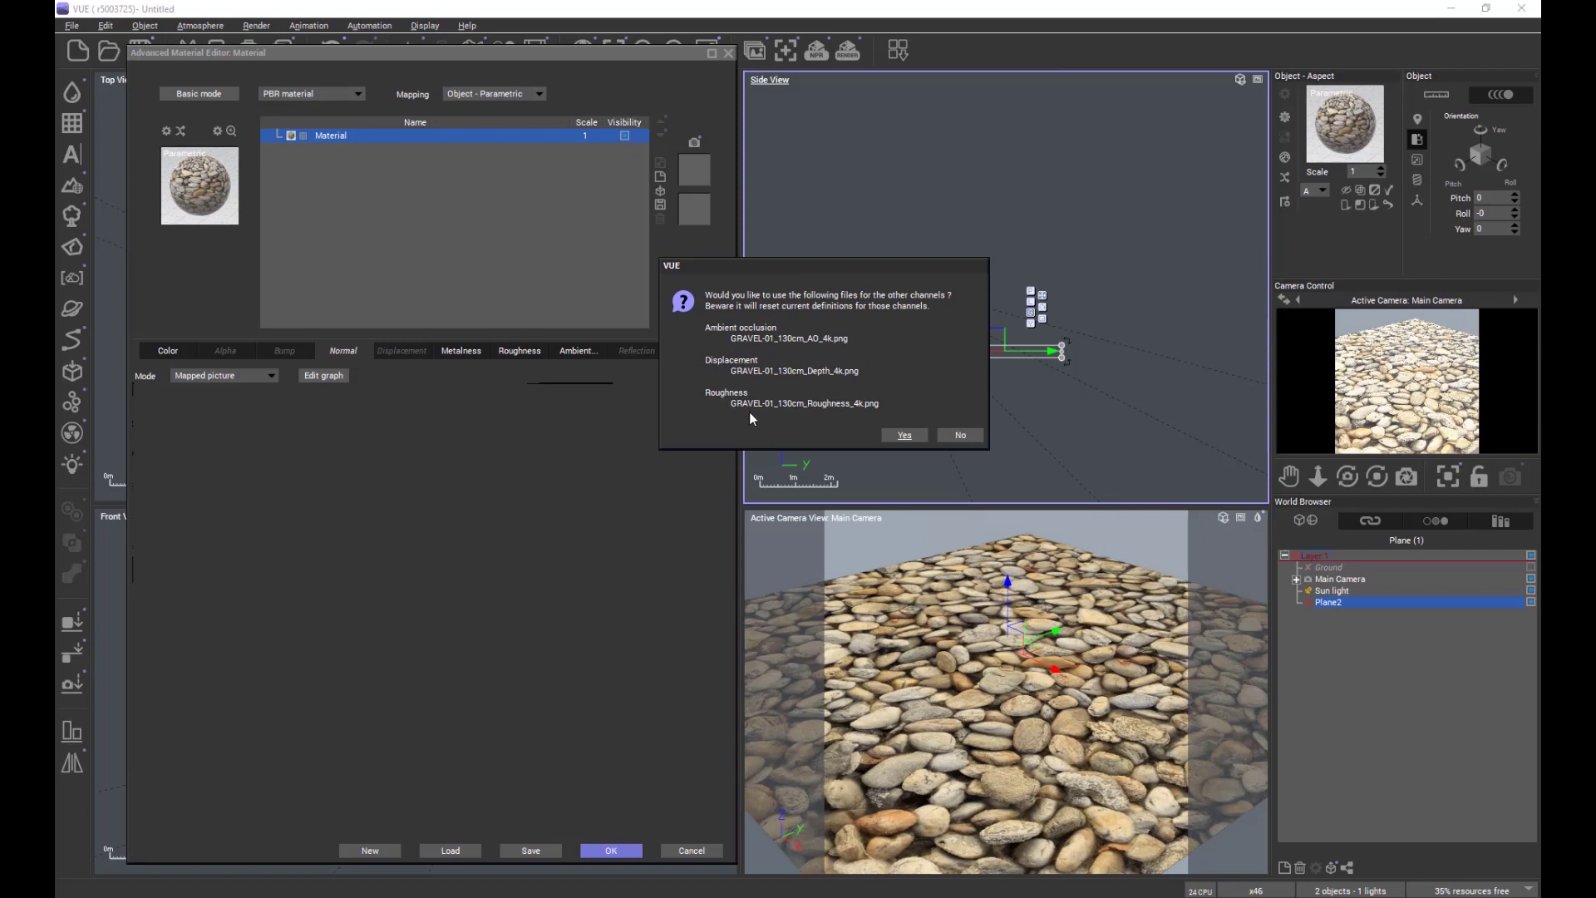
Accept the matching AO, Depth and Roughness files, then review displacement, roughness and metalness channels
{"action": "left_click", "coordinate": [908, 432]}
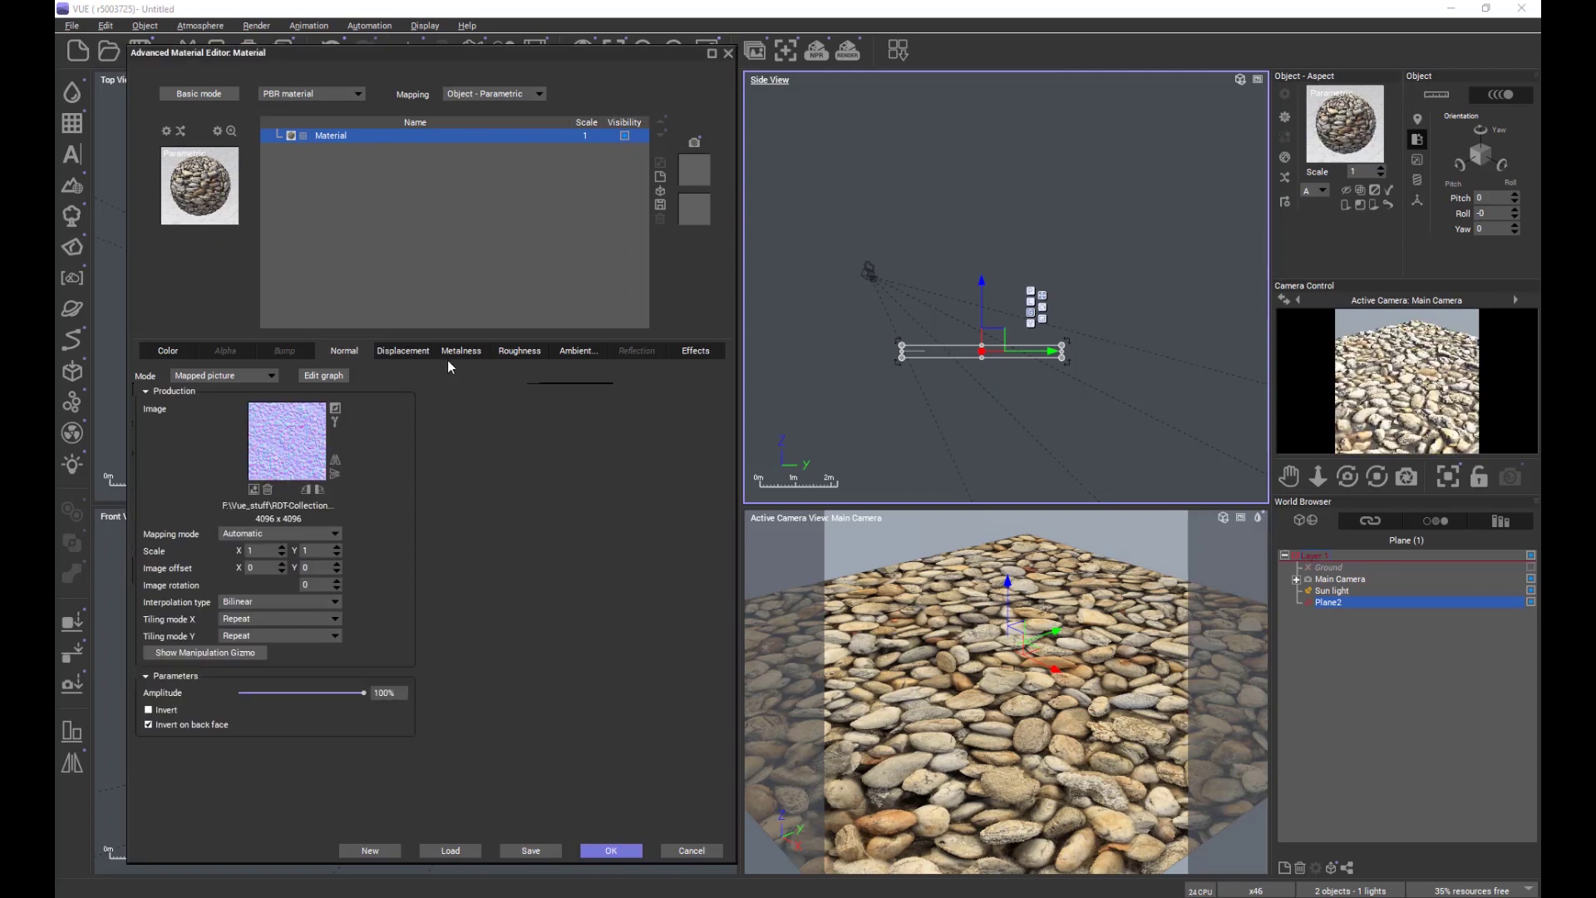
{"action": "left_click", "coordinate": [406, 353]}
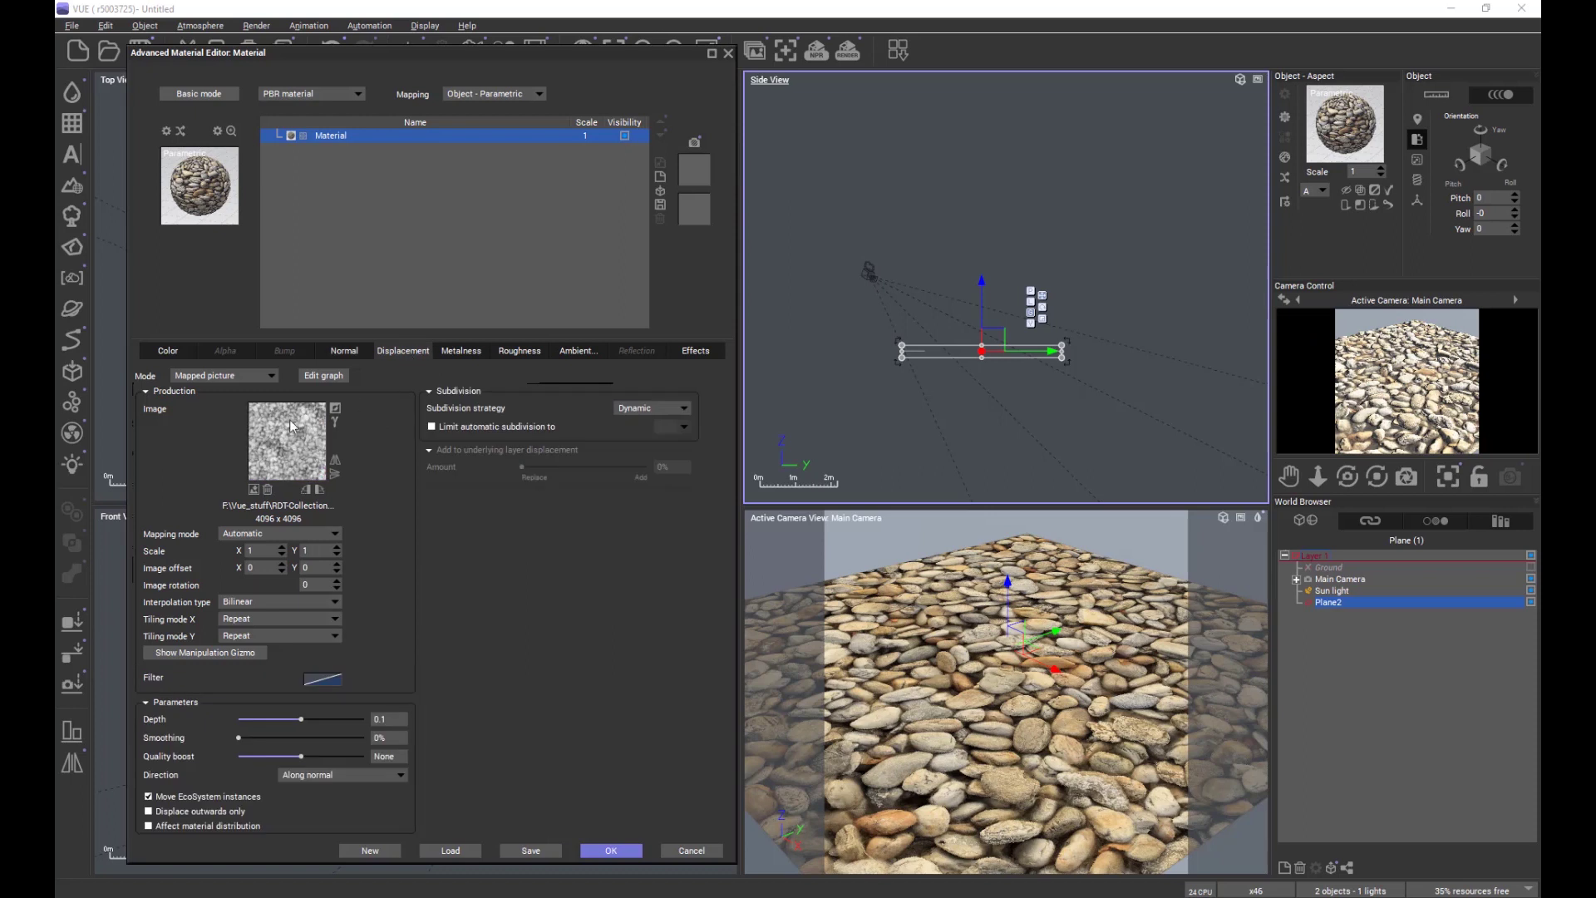
{"action": "left_click", "coordinate": [512, 352]}
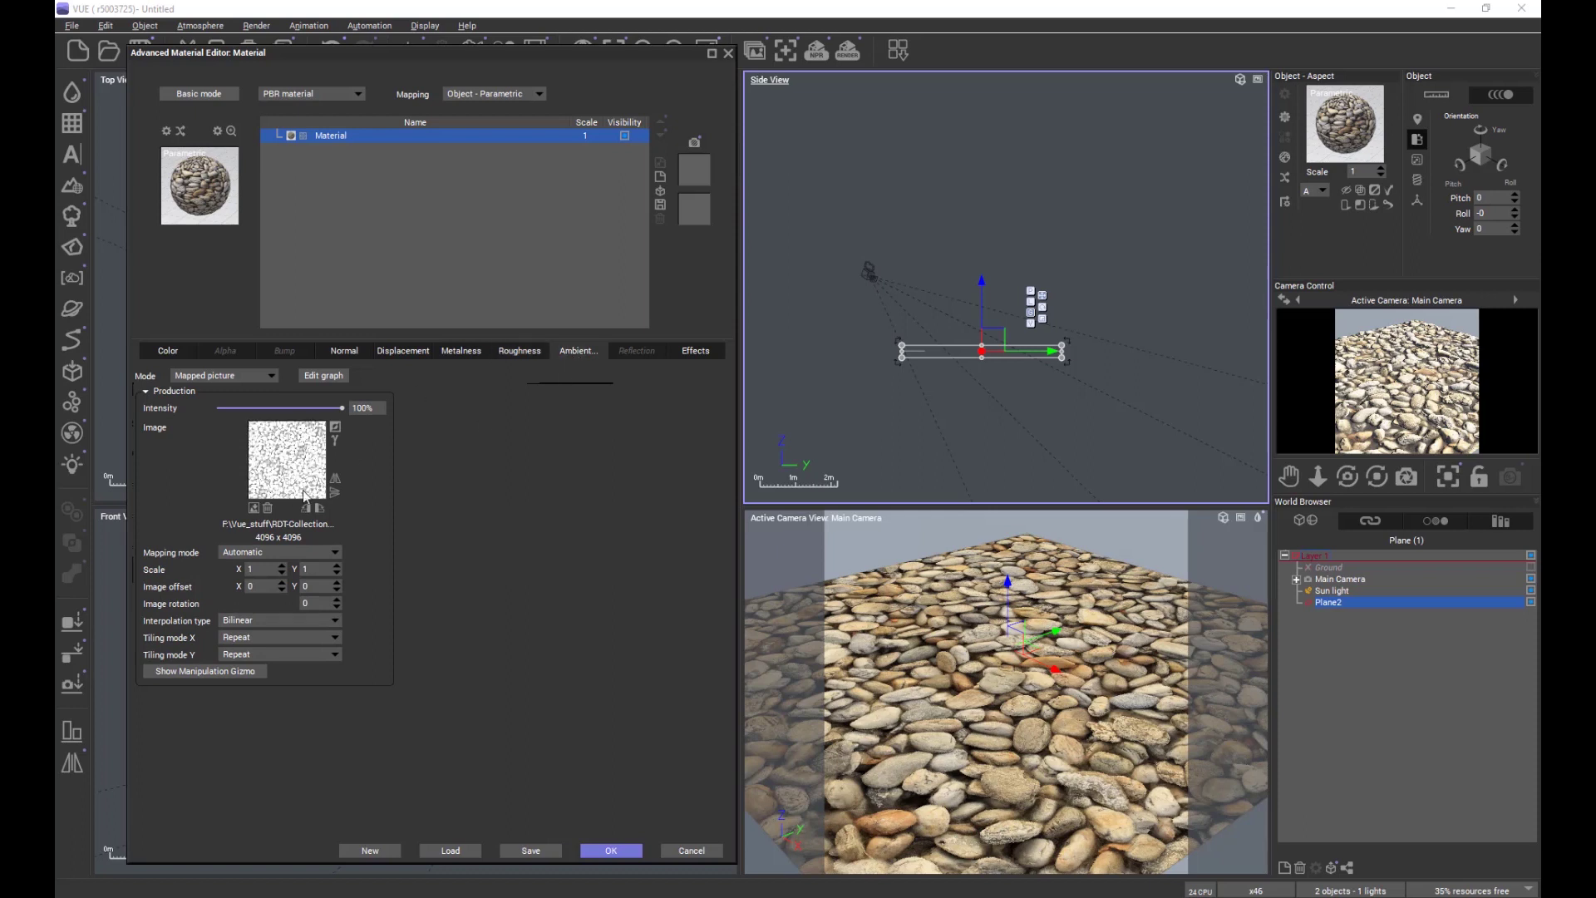
{"action": "left_click", "coordinate": [458, 352]}
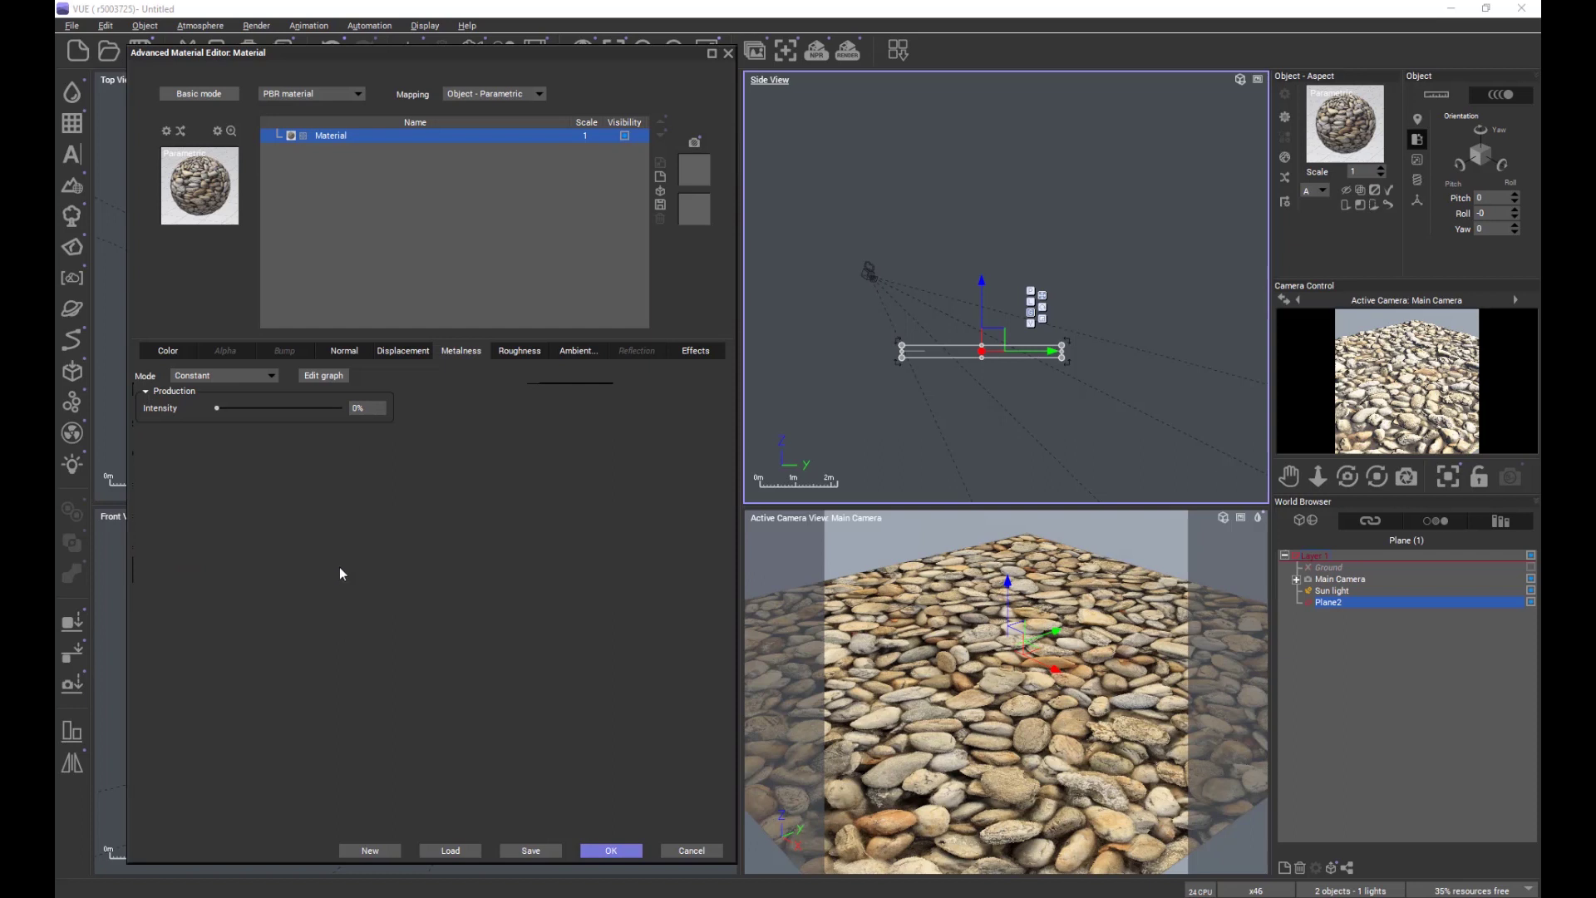
Move the material editor aside, return to the Color channel, and open File > Options
{"action": "left_click_drag", "start_coordinate": [311, 53], "coordinate": [686, 41]}
{"action": "left_click", "coordinate": [557, 336]}
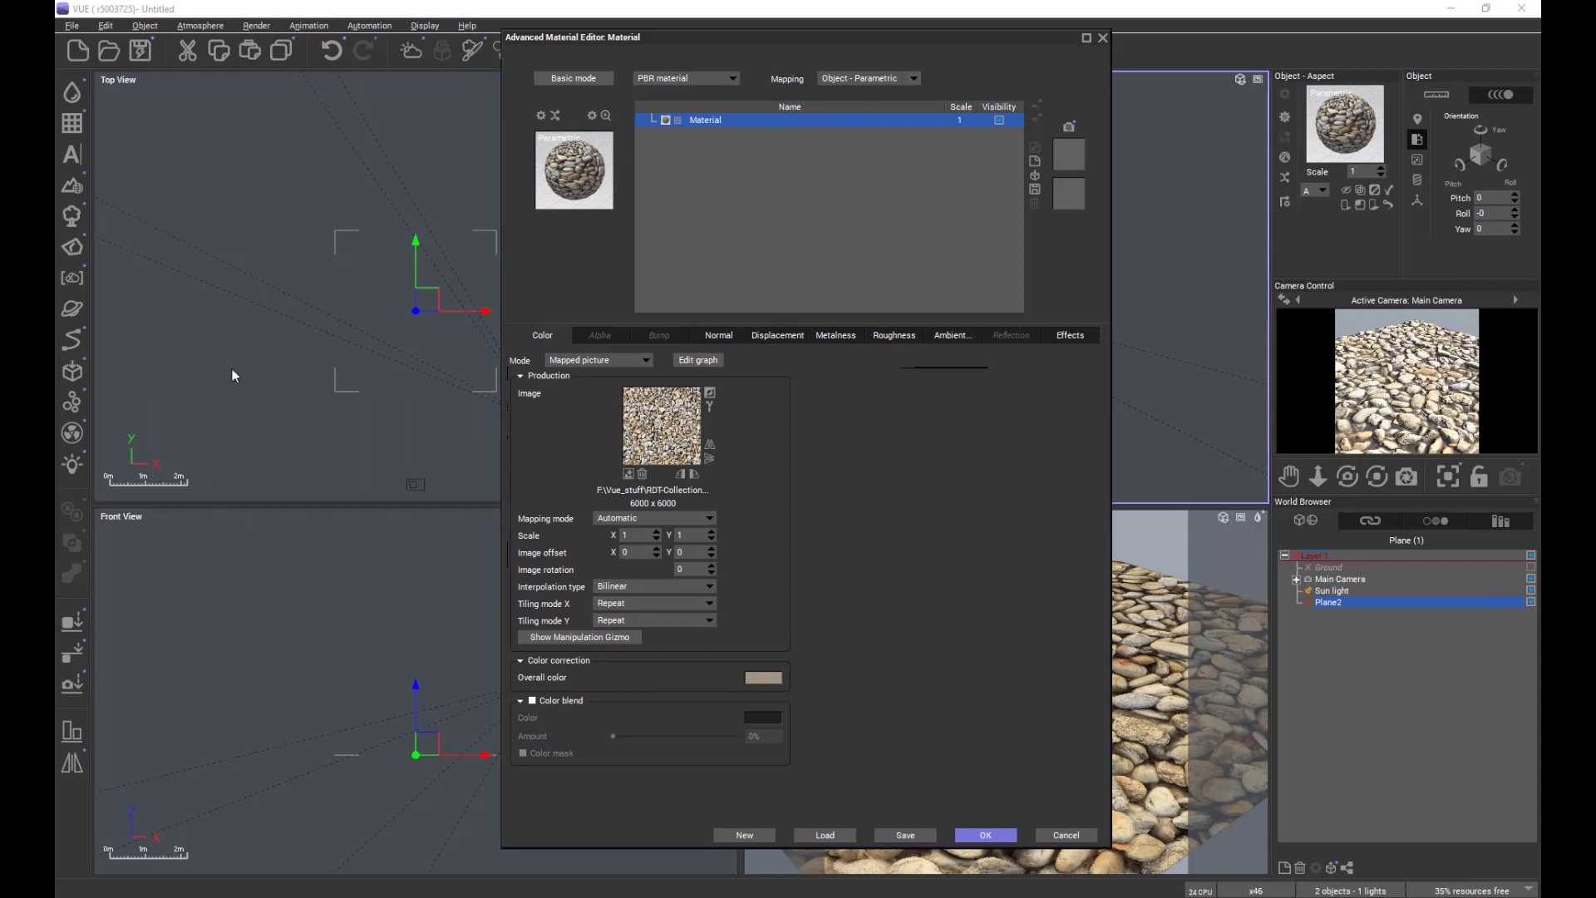
{"action": "left_click", "coordinate": [72, 26]}
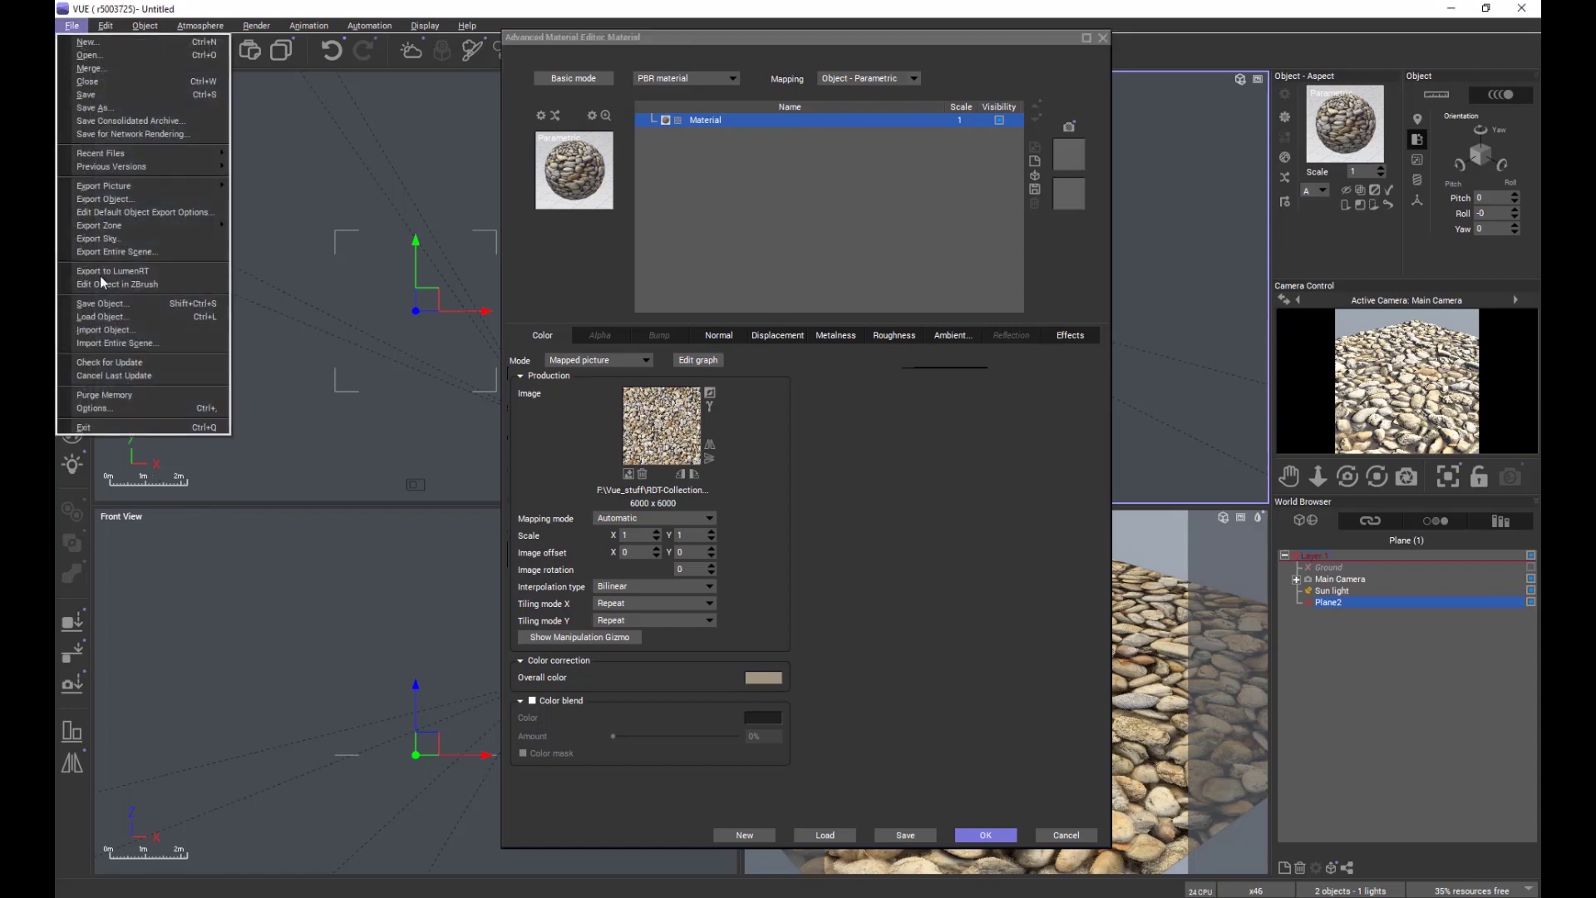
{"action": "left_click", "coordinate": [103, 404]}
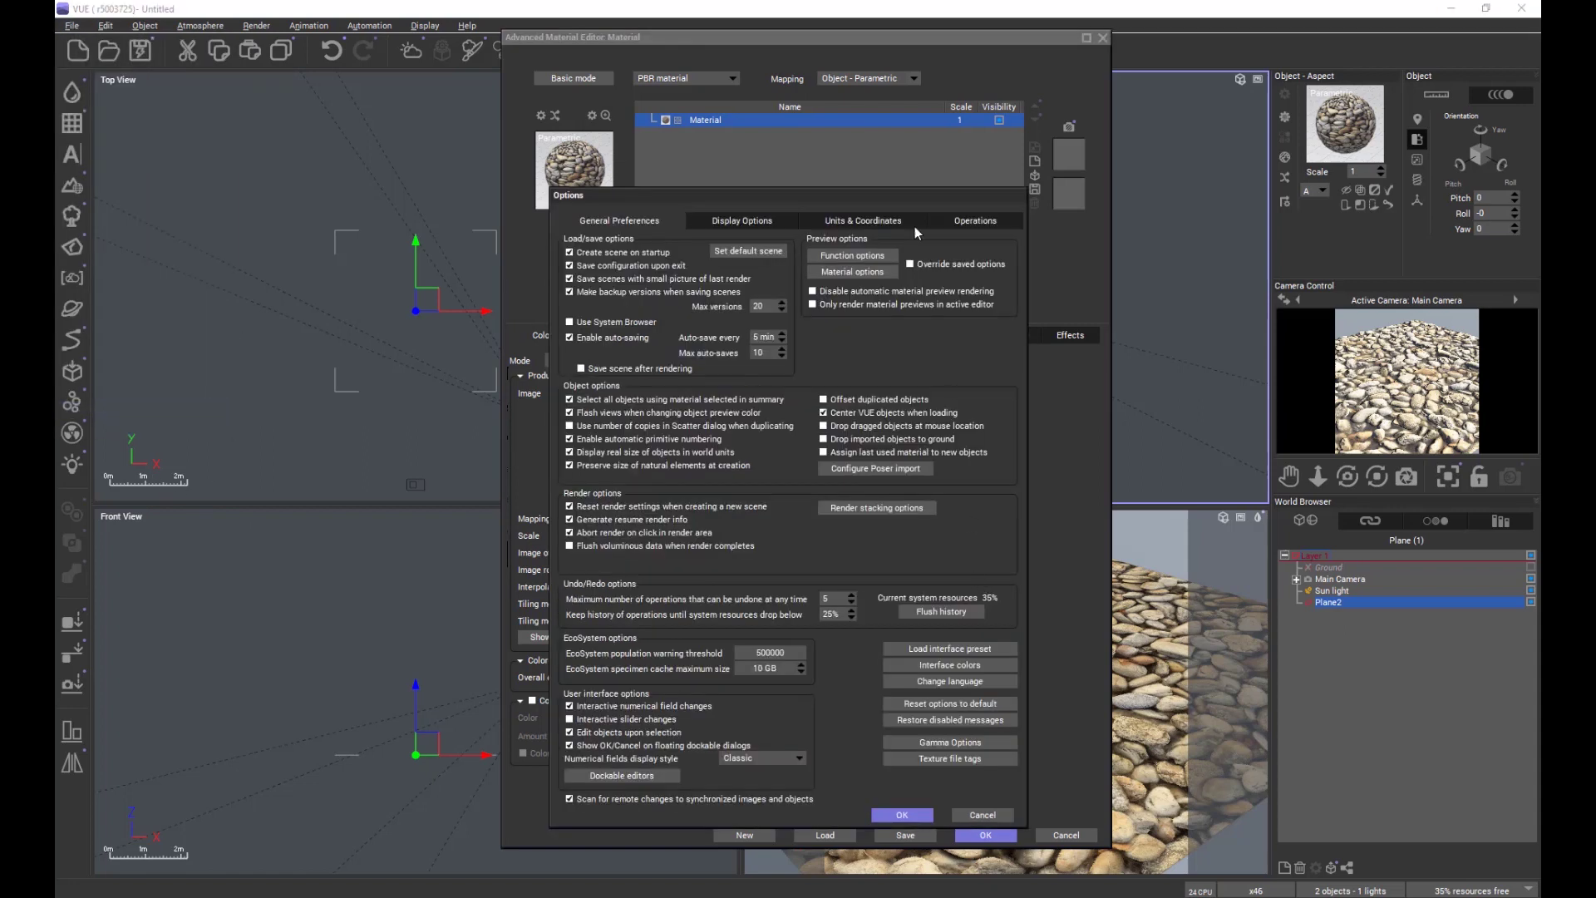
{"action": "left_click_drag", "start_coordinate": [914, 192], "coordinate": [784, 51]}
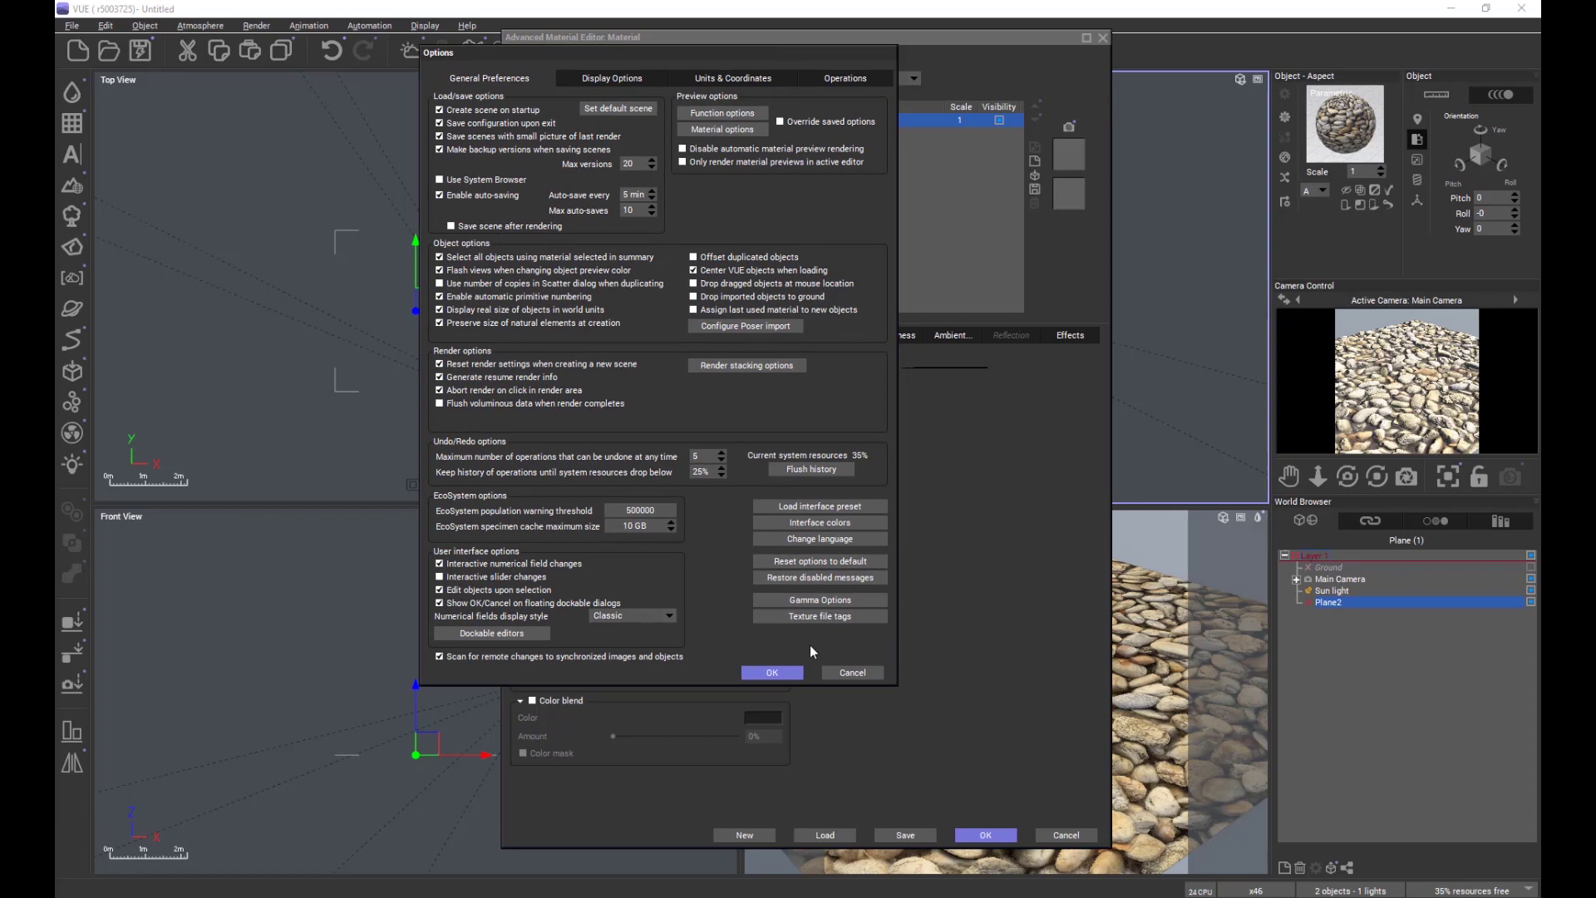
Append an _albedo tag to the end of the Color texture file tags
{"action": "left_click", "coordinate": [845, 616]}
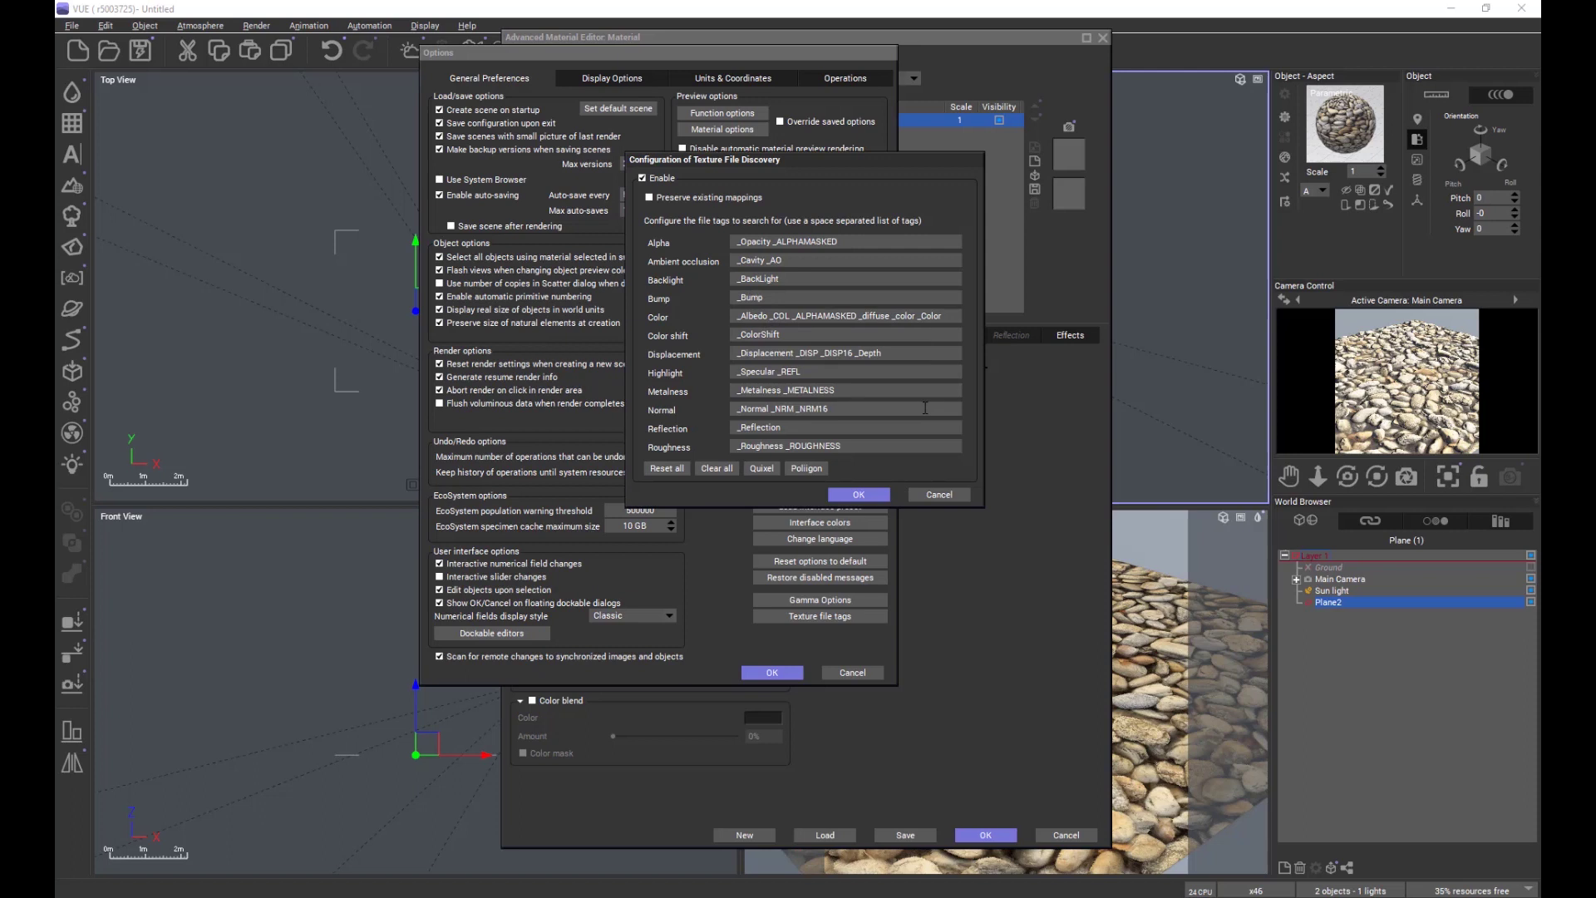
{"action": "left_click", "coordinate": [948, 315]}
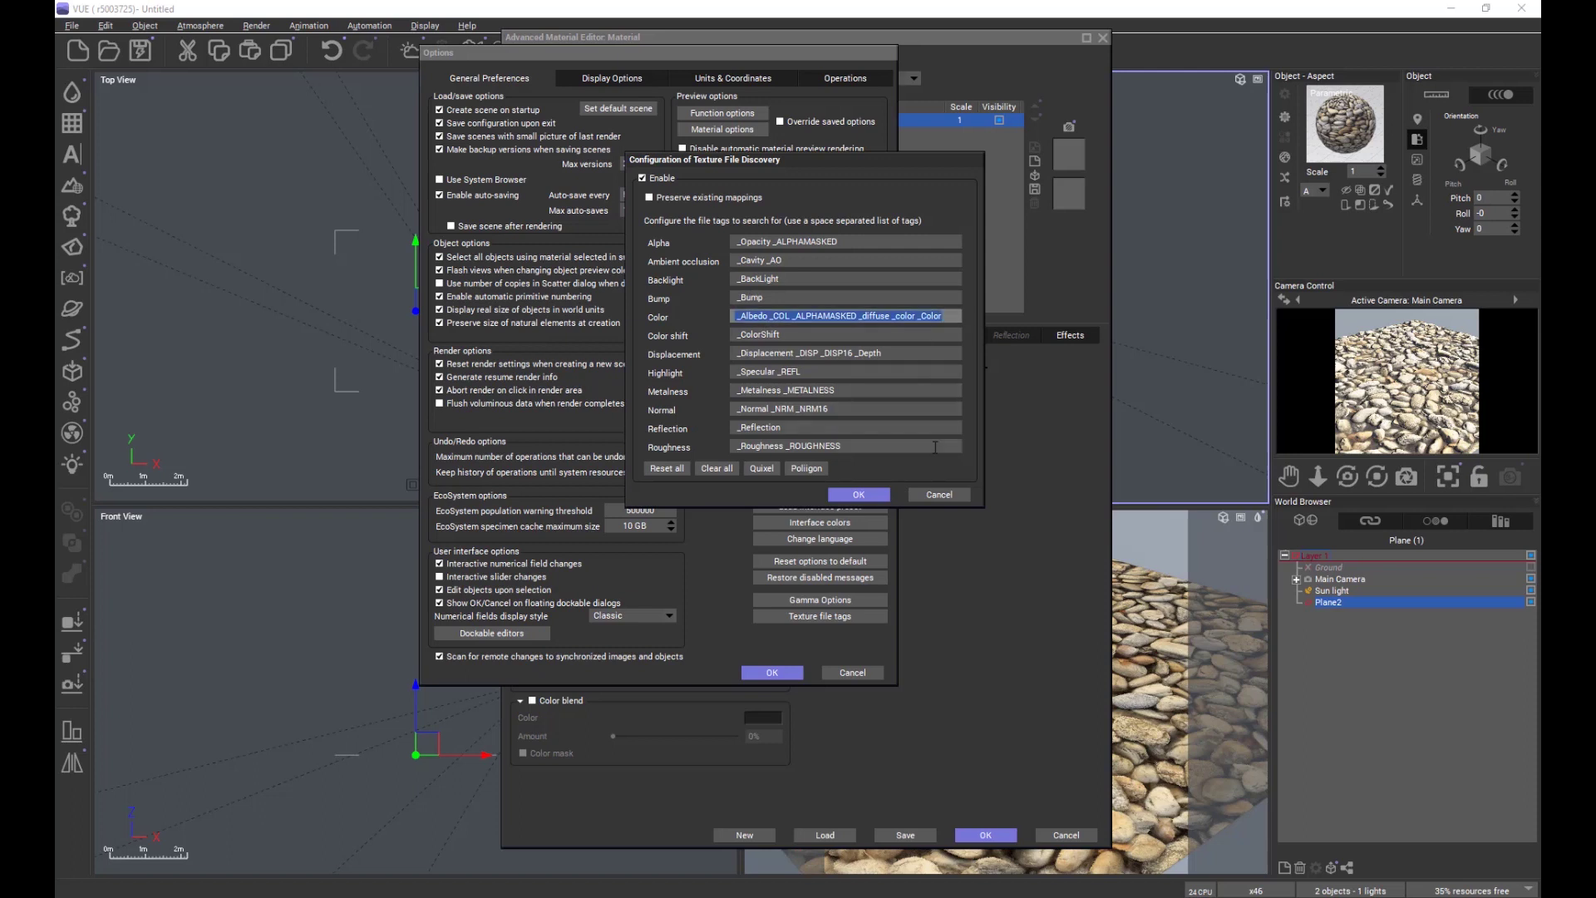
{"action": "left_click", "coordinate": [948, 315]}
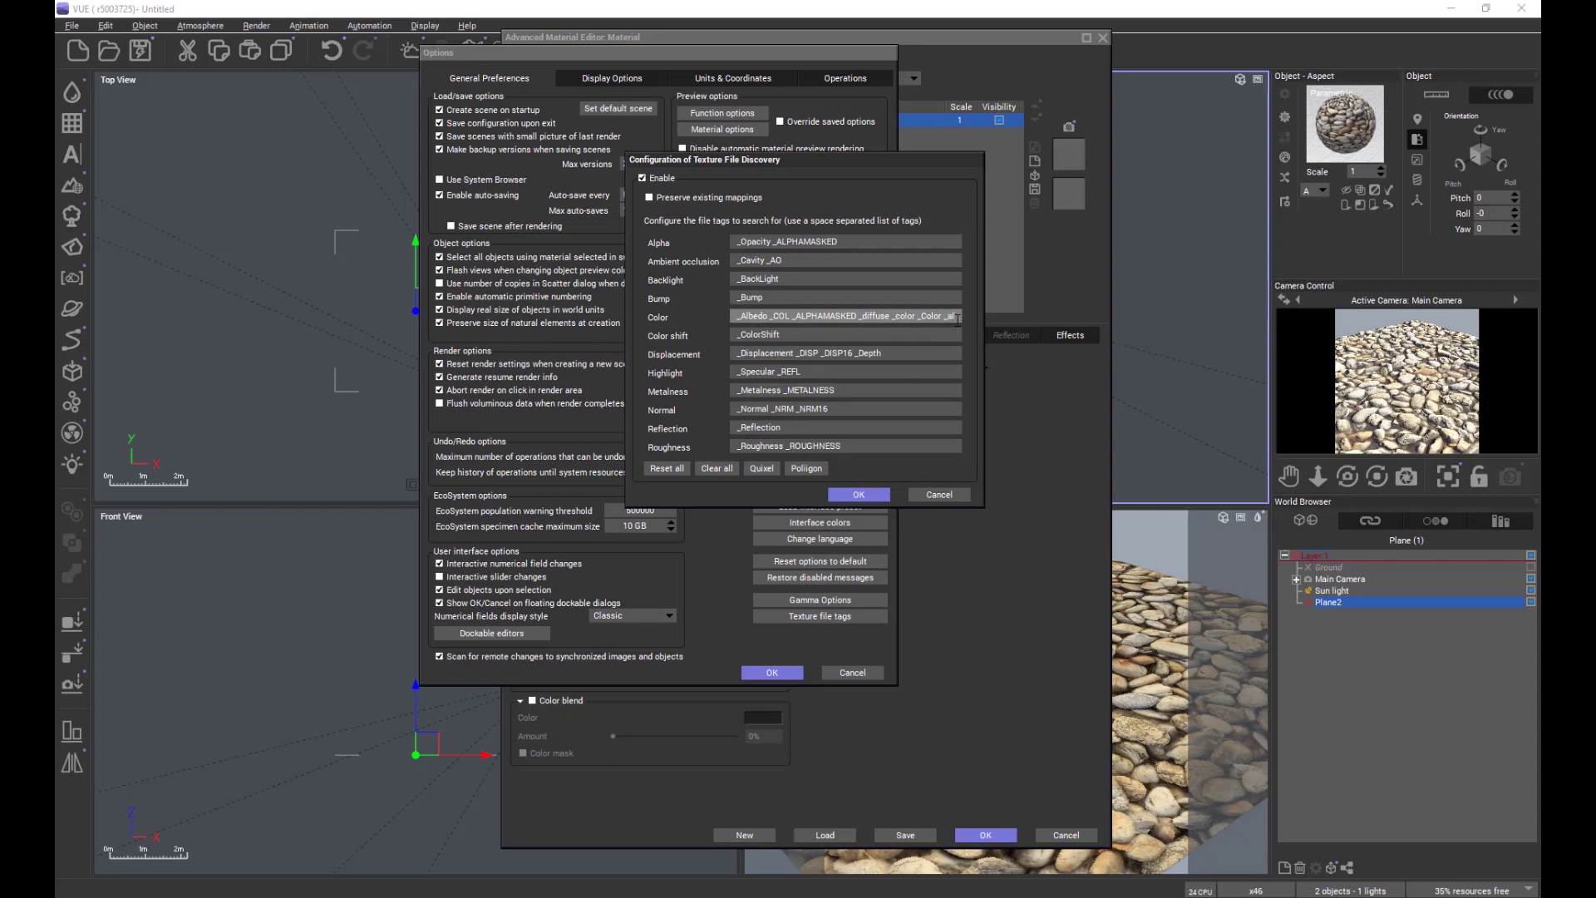
{"action": "type", "text": "bedo"}
Confirm the tag configuration and close Options with OK, keeping the changes
{"action": "left_click", "coordinate": [861, 497]}
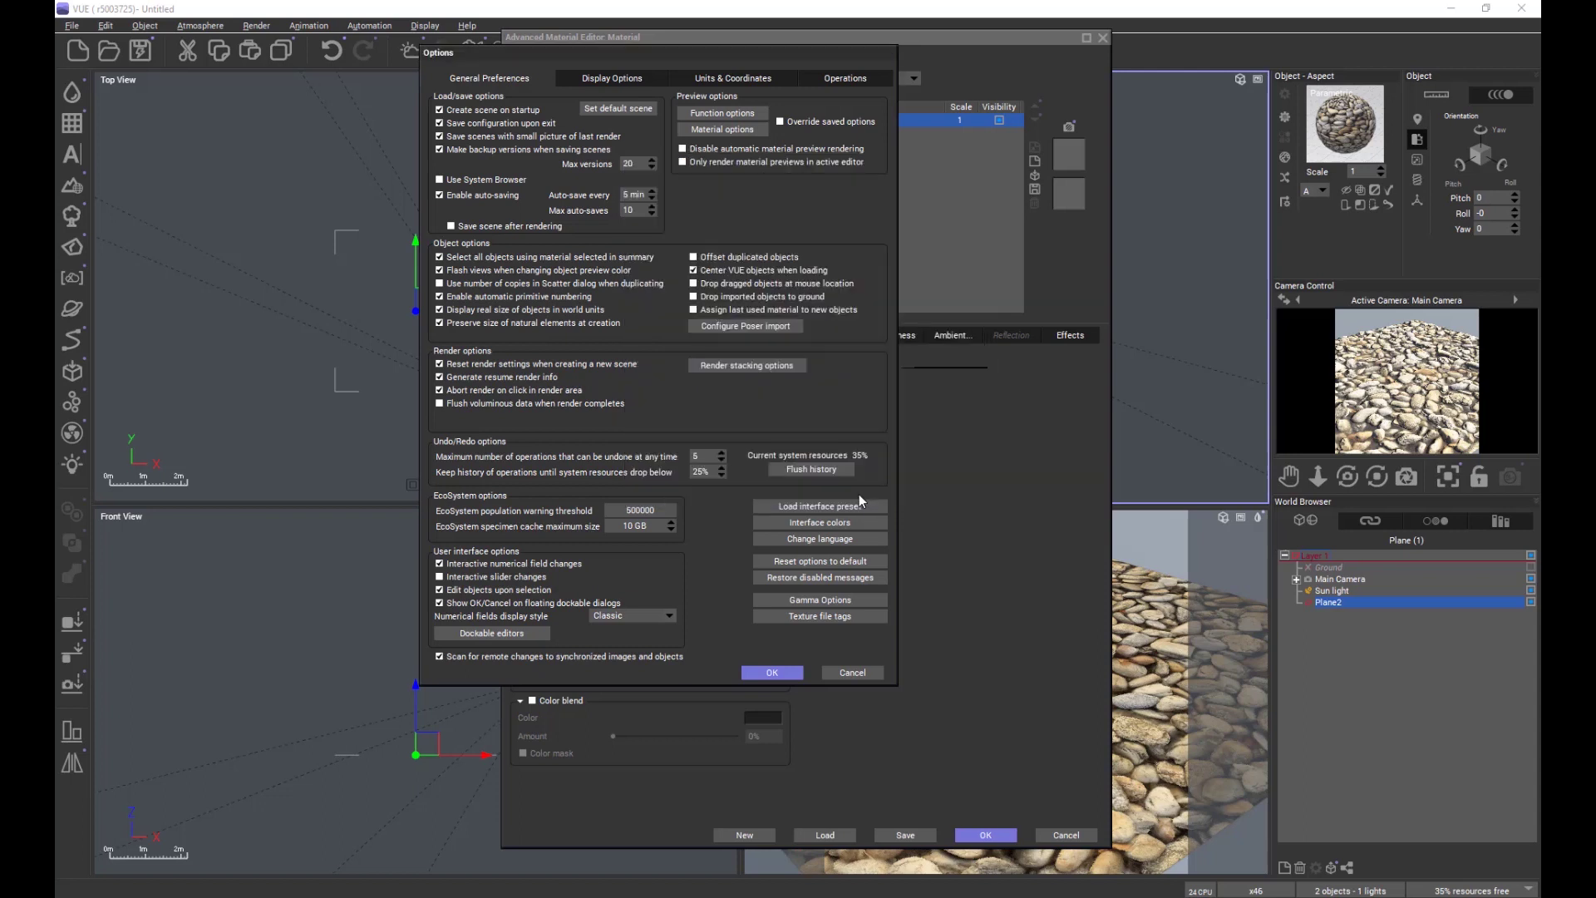
{"action": "left_click", "coordinate": [771, 672]}
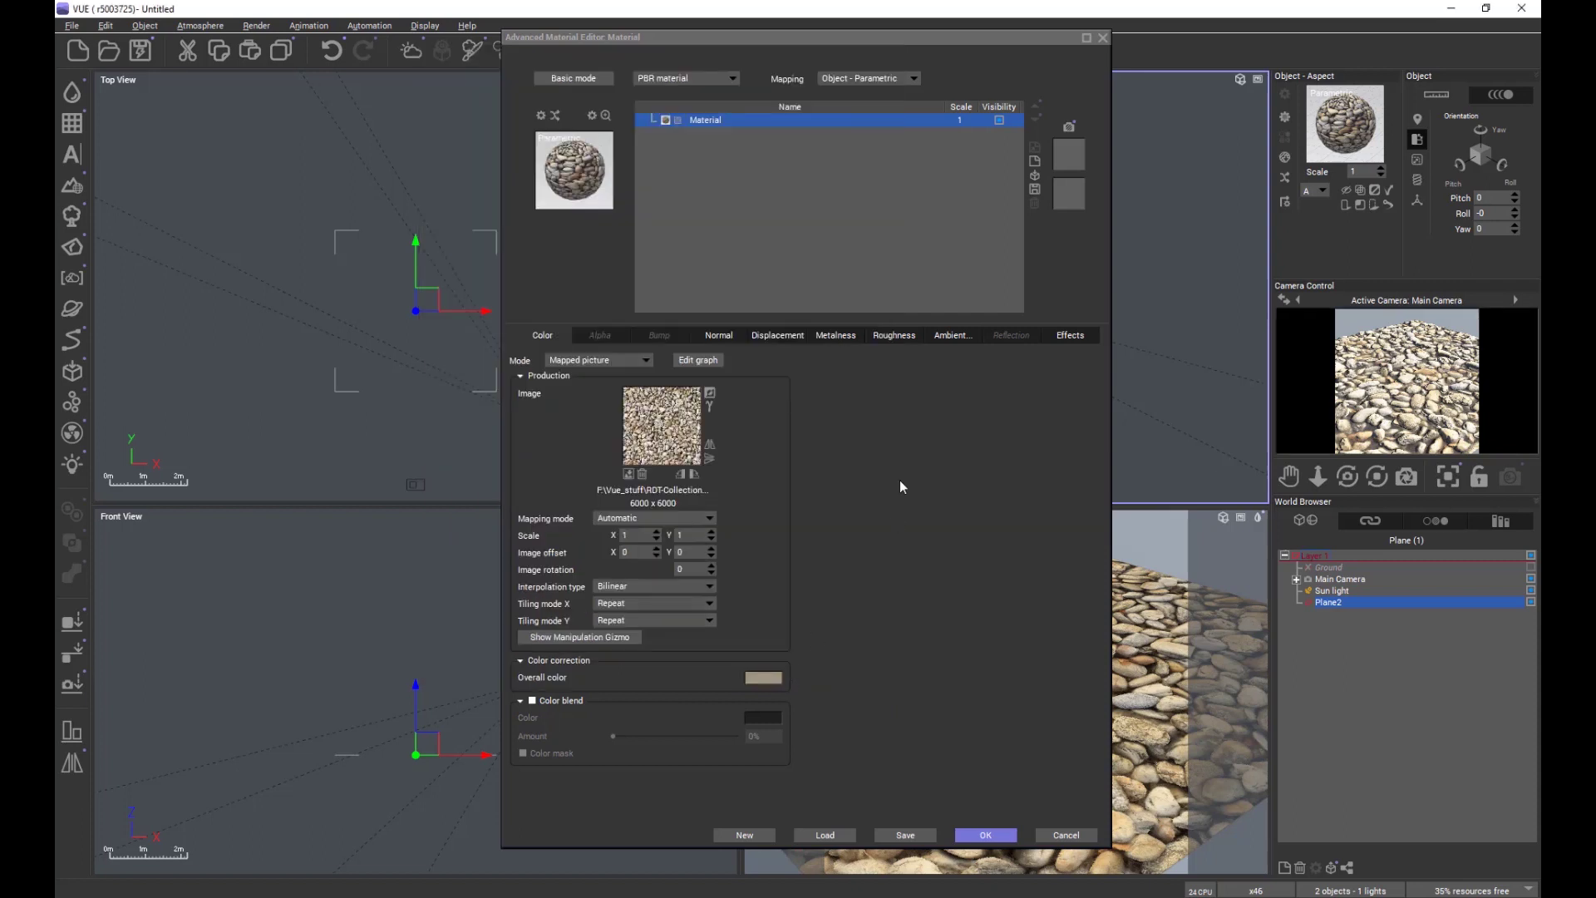